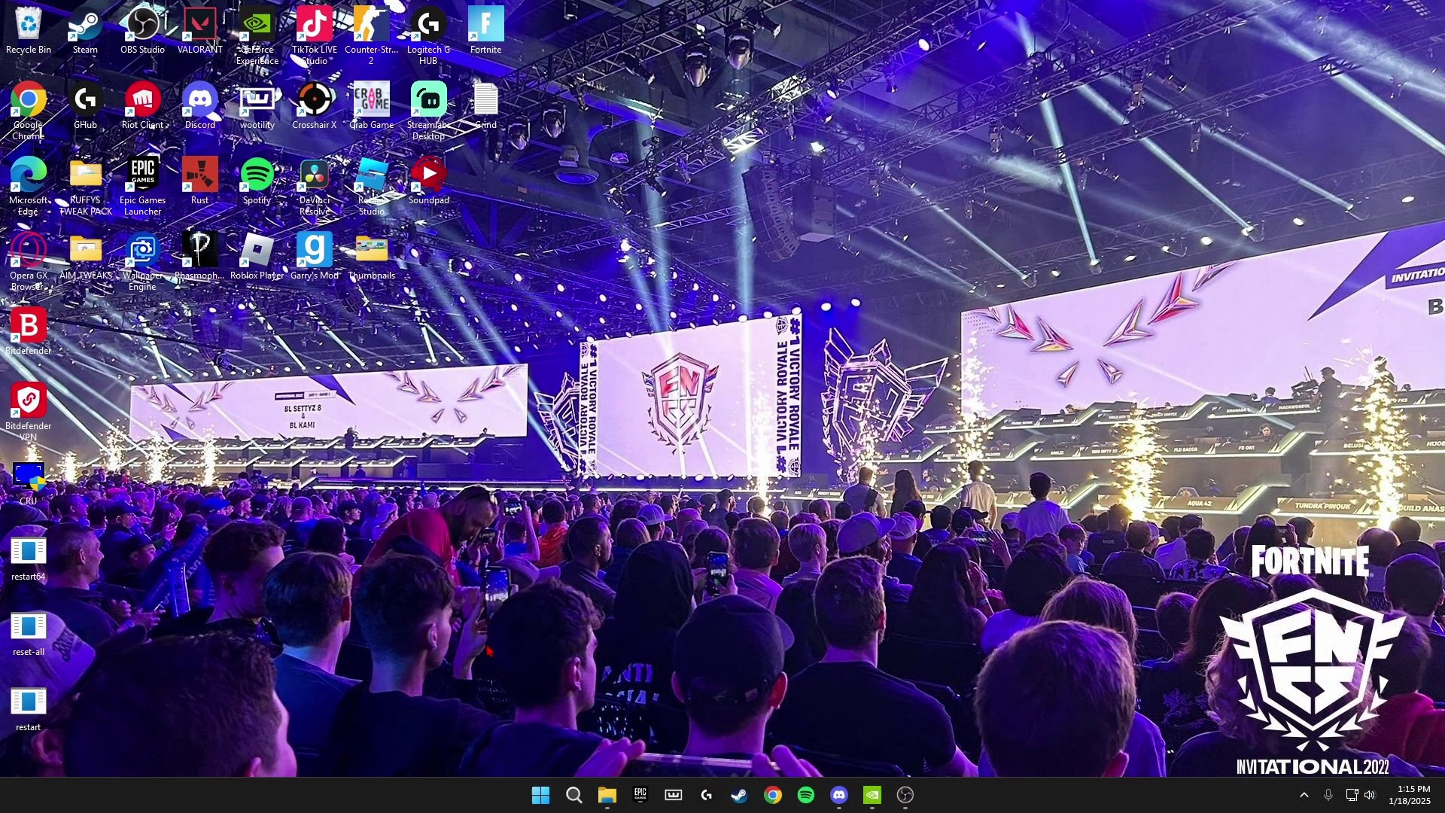
Create a new system restore point named 'tweaks' via Create a restore point.
{"action": "key", "text": "super"}
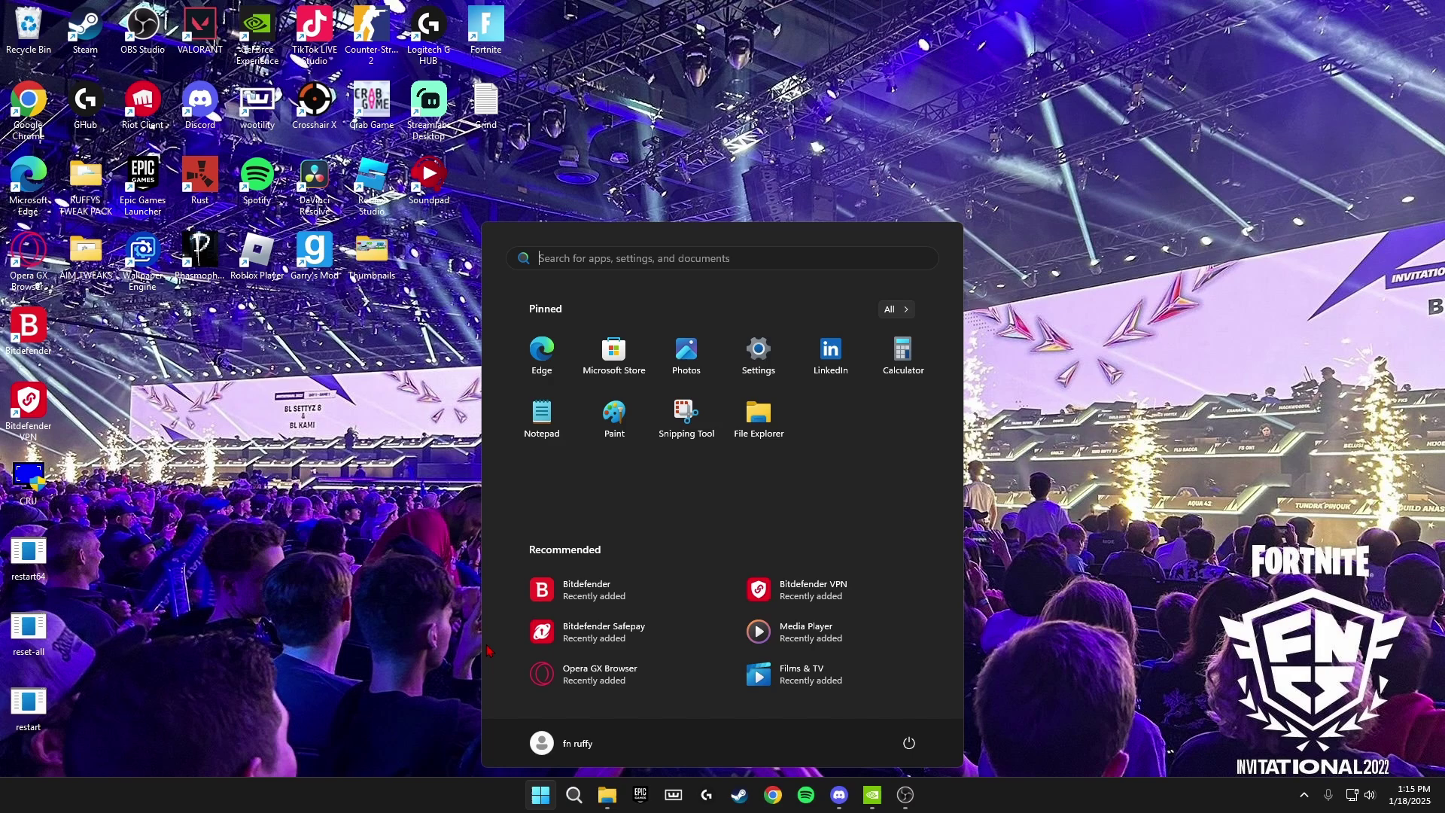
{"action": "type", "text": "res"}
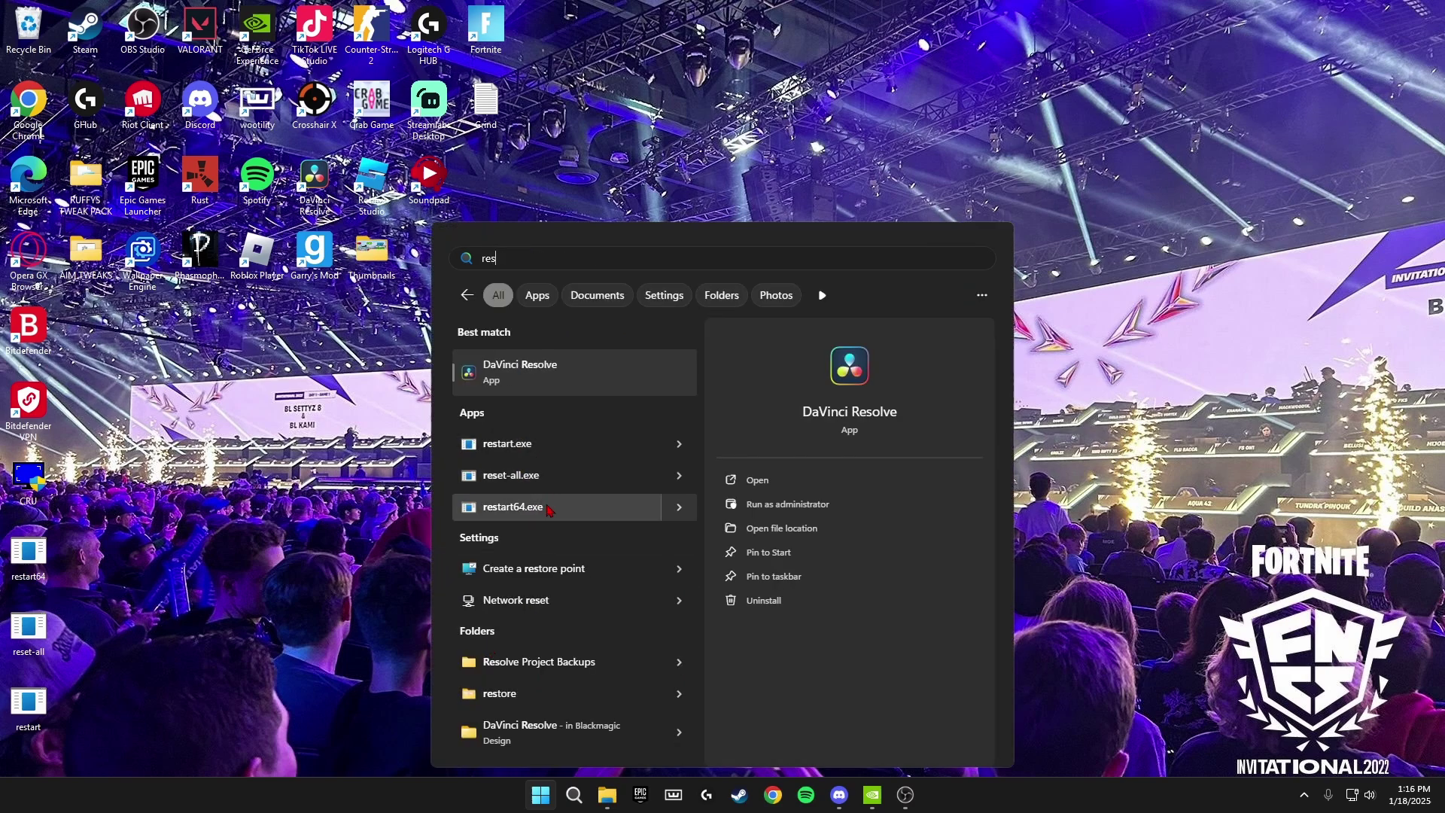
{"action": "left_click", "coordinate": [549, 570]}
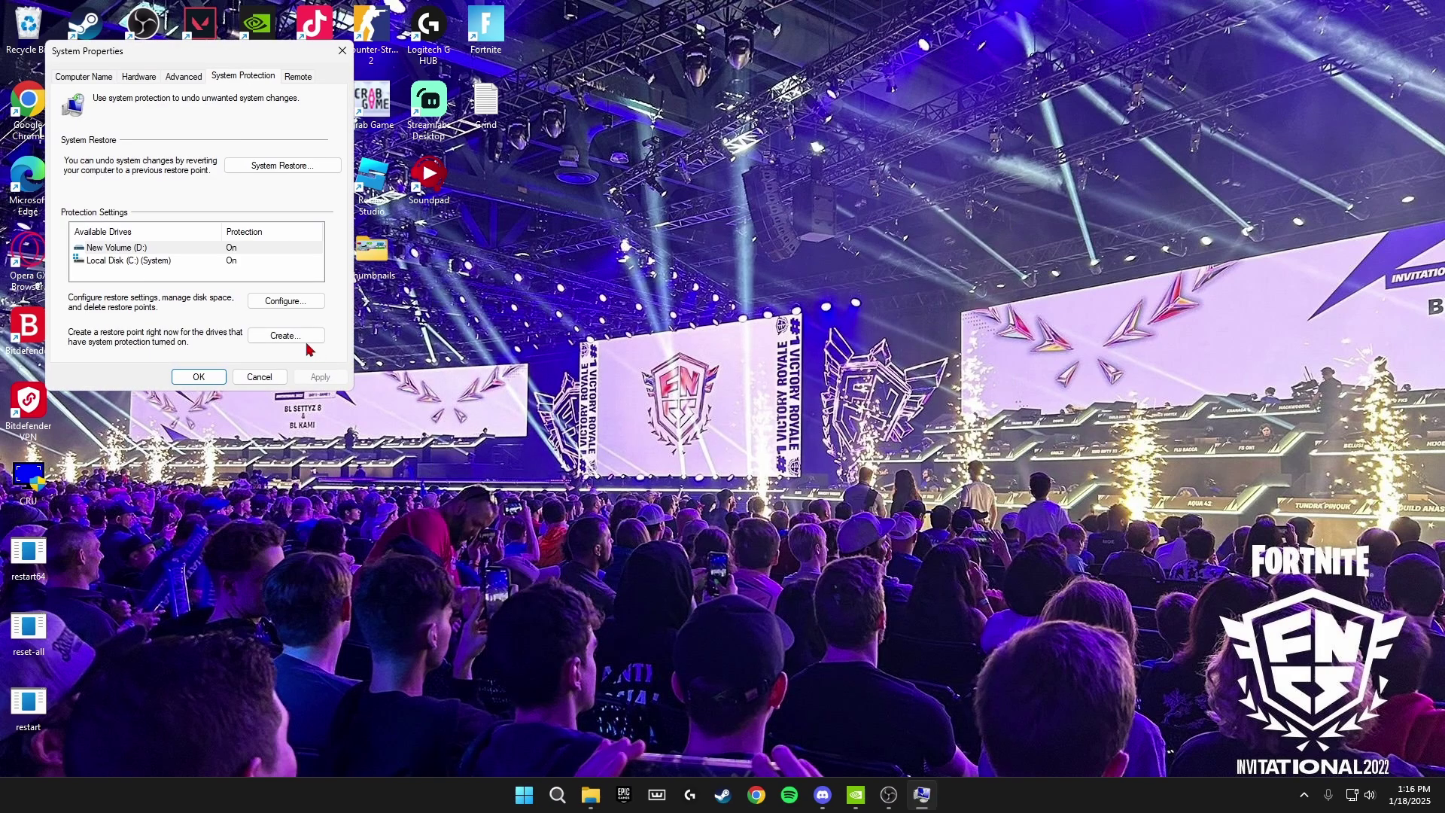
{"action": "left_click", "coordinate": [283, 336]}
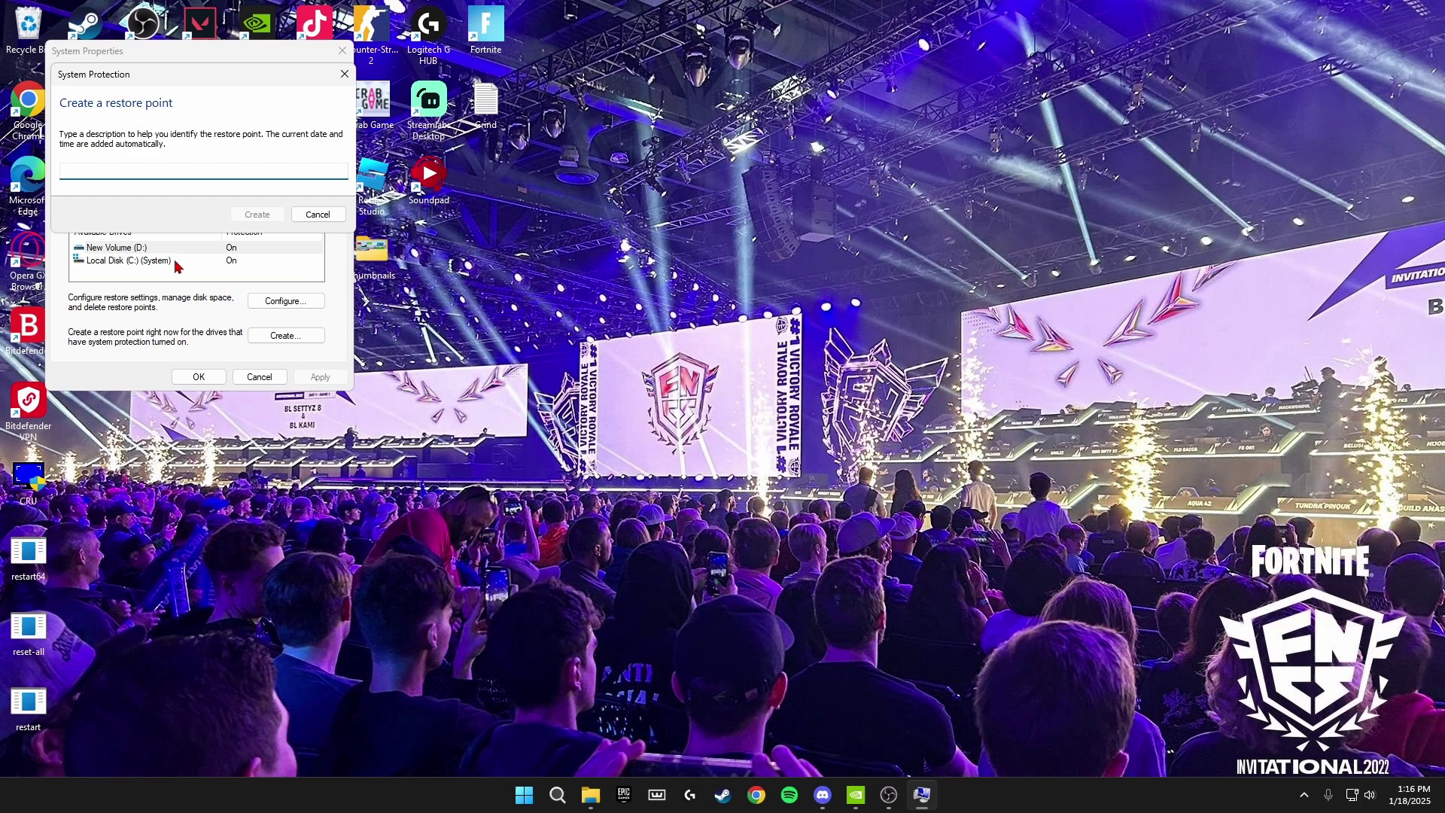
{"action": "type", "text": "tweaks"}
{"action": "left_click", "coordinate": [256, 214]}
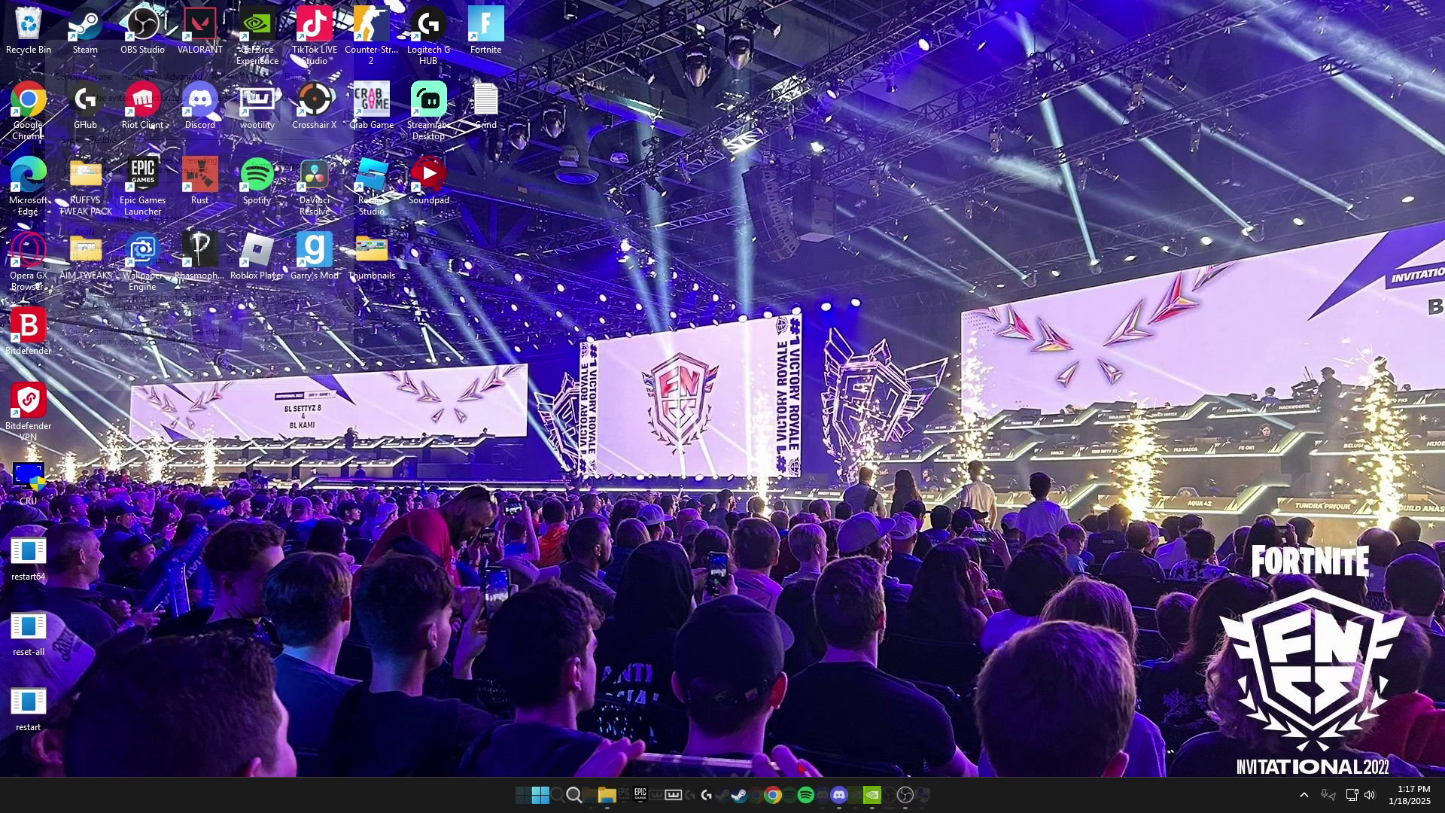
Bring up Discord on the Free-Tweaks channel and scroll up to its file posts.
{"action": "left_click", "coordinate": [823, 795]}
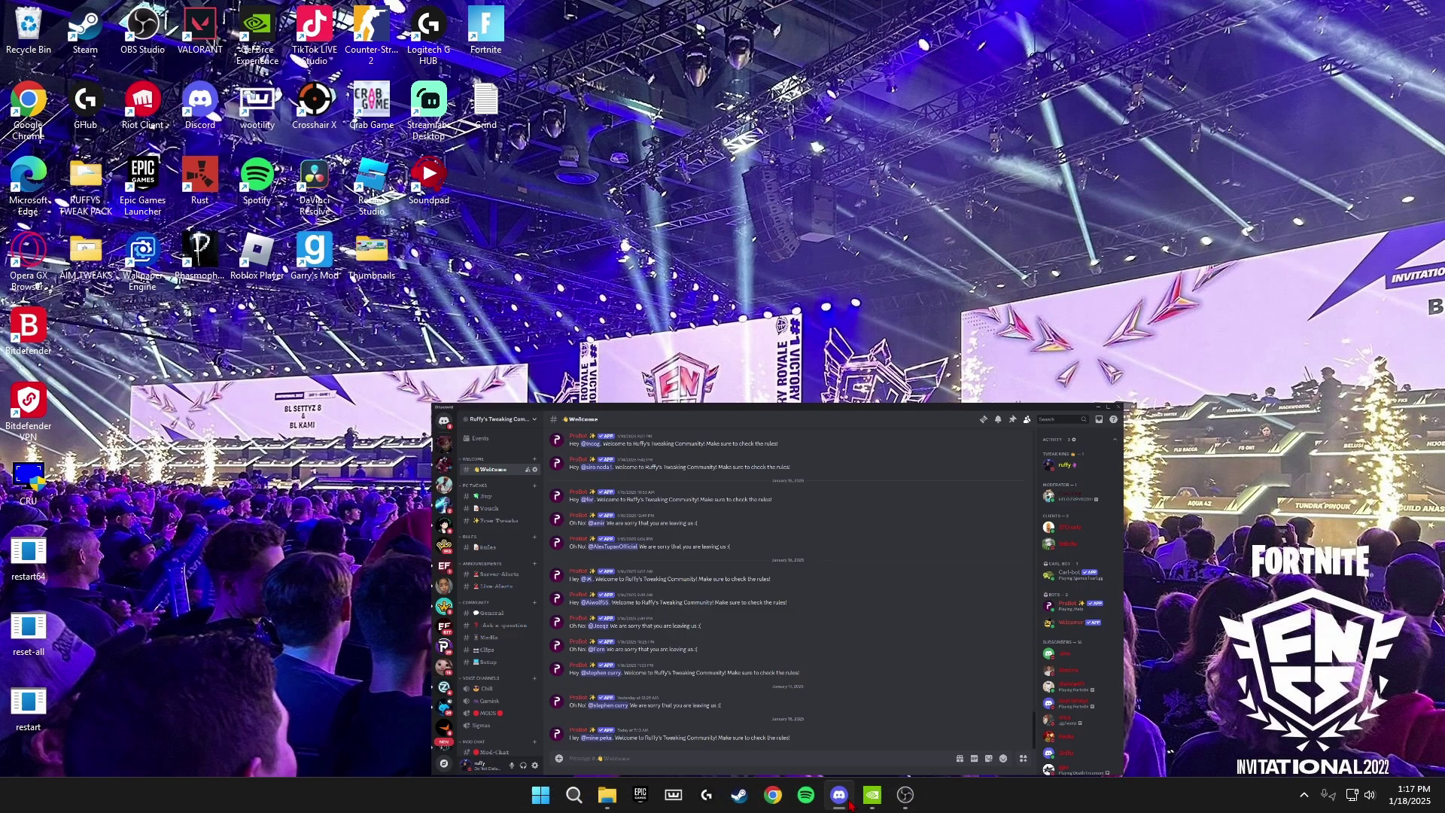
{"action": "left_click", "coordinate": [124, 251]}
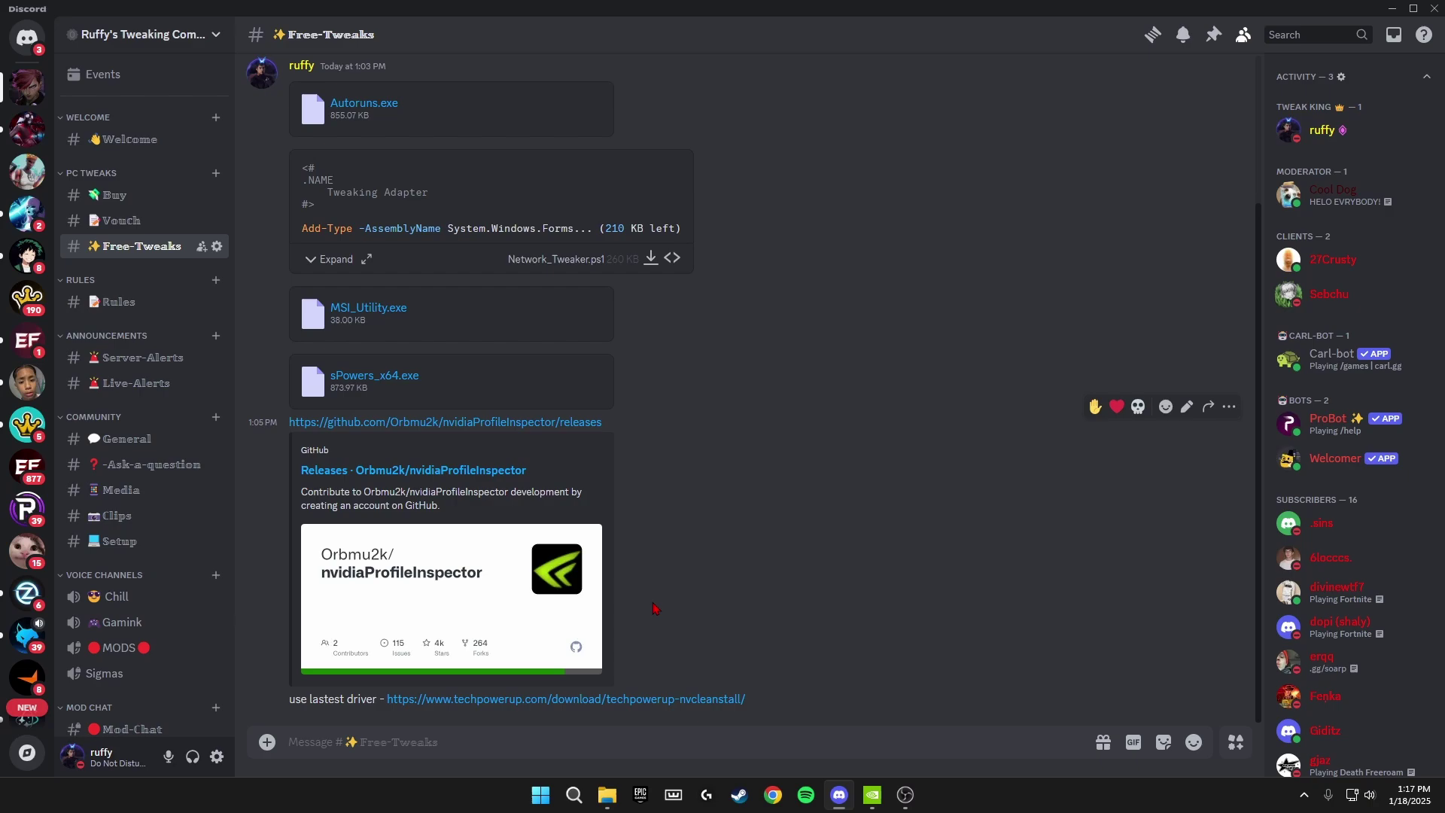
{"action": "scroll", "coordinate": [706, 597], "scroll_direction": "up", "scroll_amount": 3}
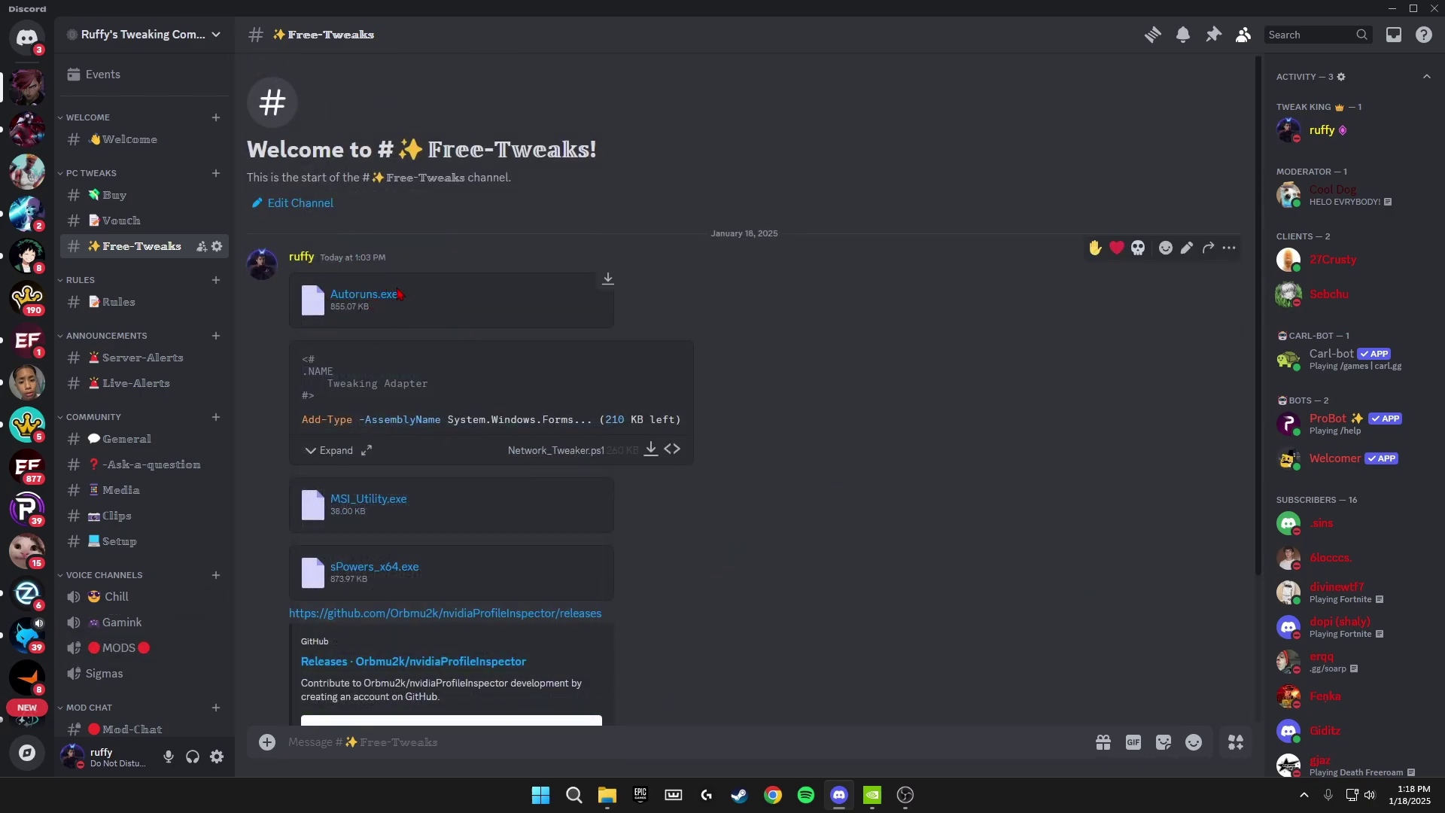
Decline the Autoruns.exe download warning and minimize Discord to the desktop.
{"action": "left_click", "coordinate": [367, 301]}
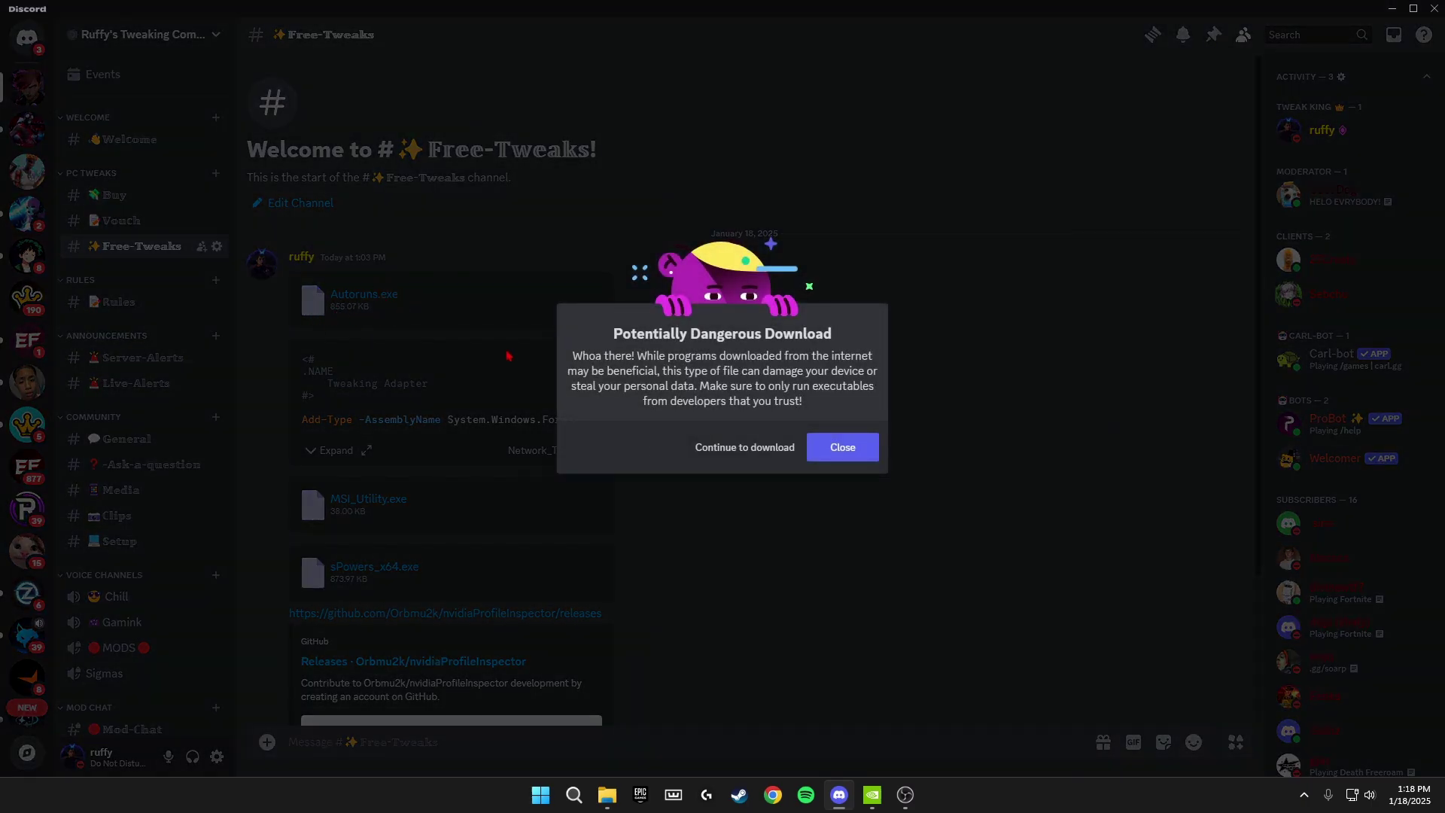
{"action": "left_click", "coordinate": [858, 450]}
{"action": "left_click", "coordinate": [1391, 8]}
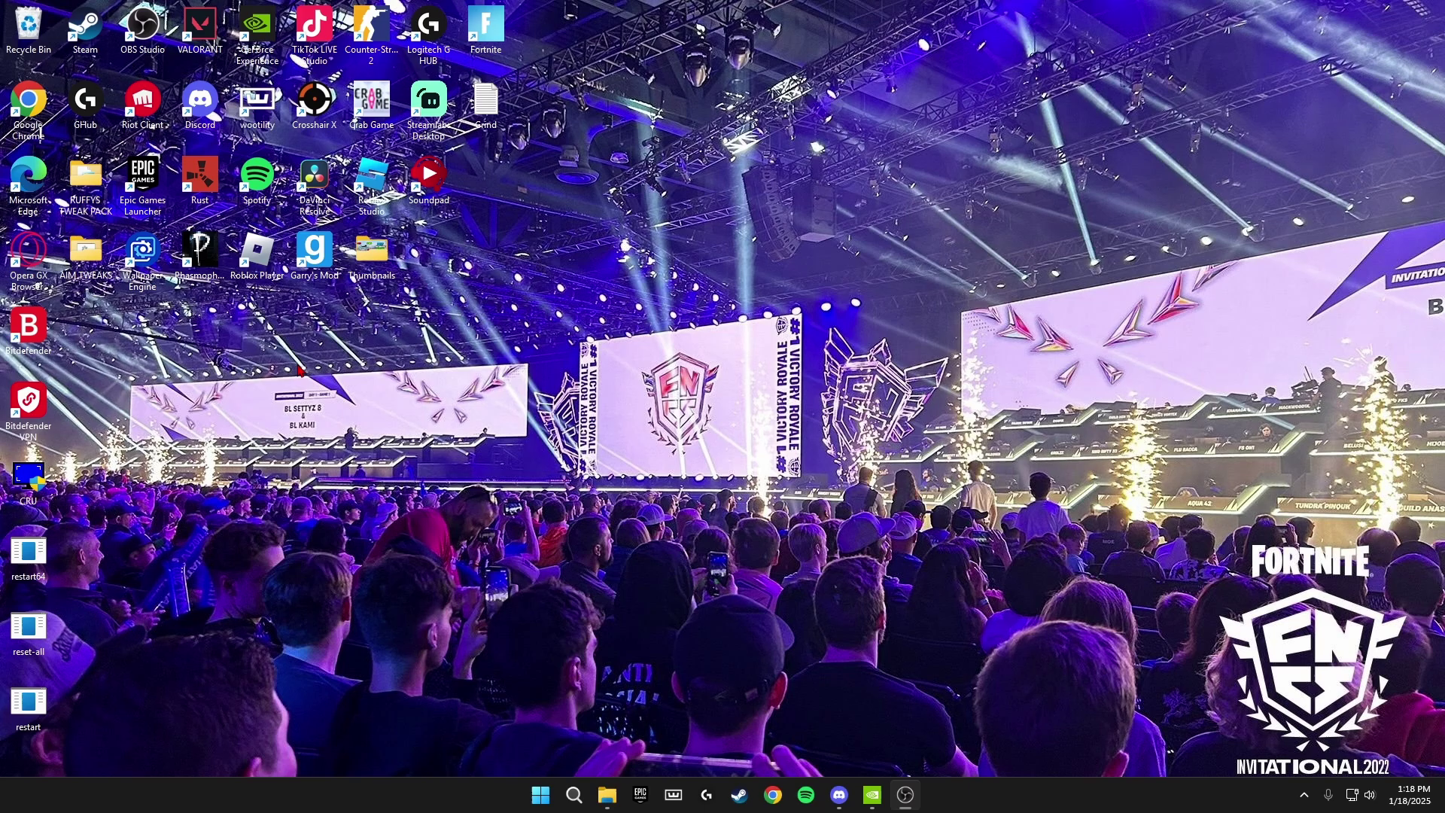
Drag Autoruns from the RUFFYS TWEAK PACK folder to the desktop and run it as administrator.
{"action": "double_click", "coordinate": [85, 177]}
{"action": "left_click", "coordinate": [503, 524]}
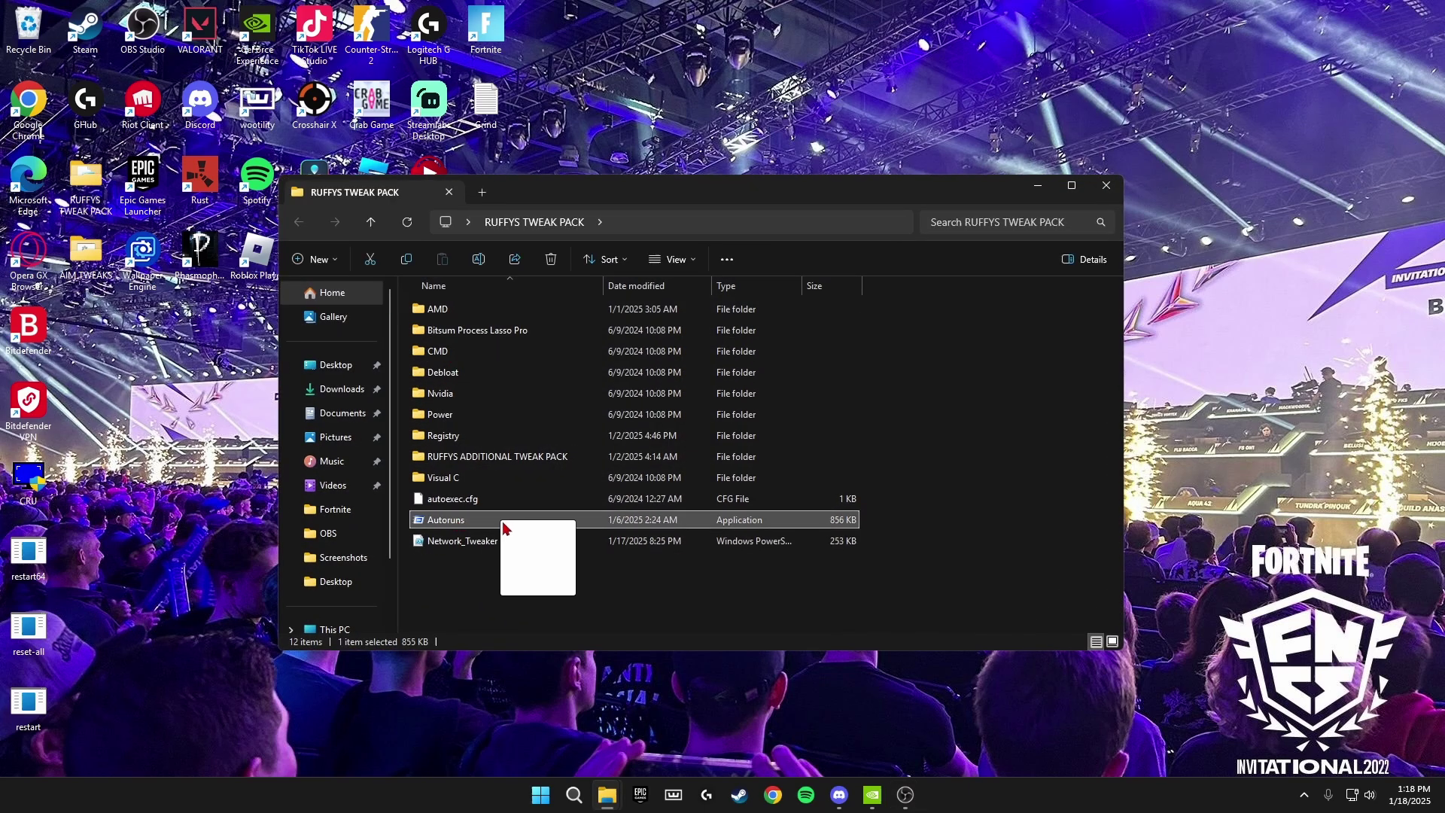
{"action": "left_click_drag", "start_coordinate": [503, 526], "coordinate": [173, 555]}
{"action": "left_click", "coordinate": [1106, 185]}
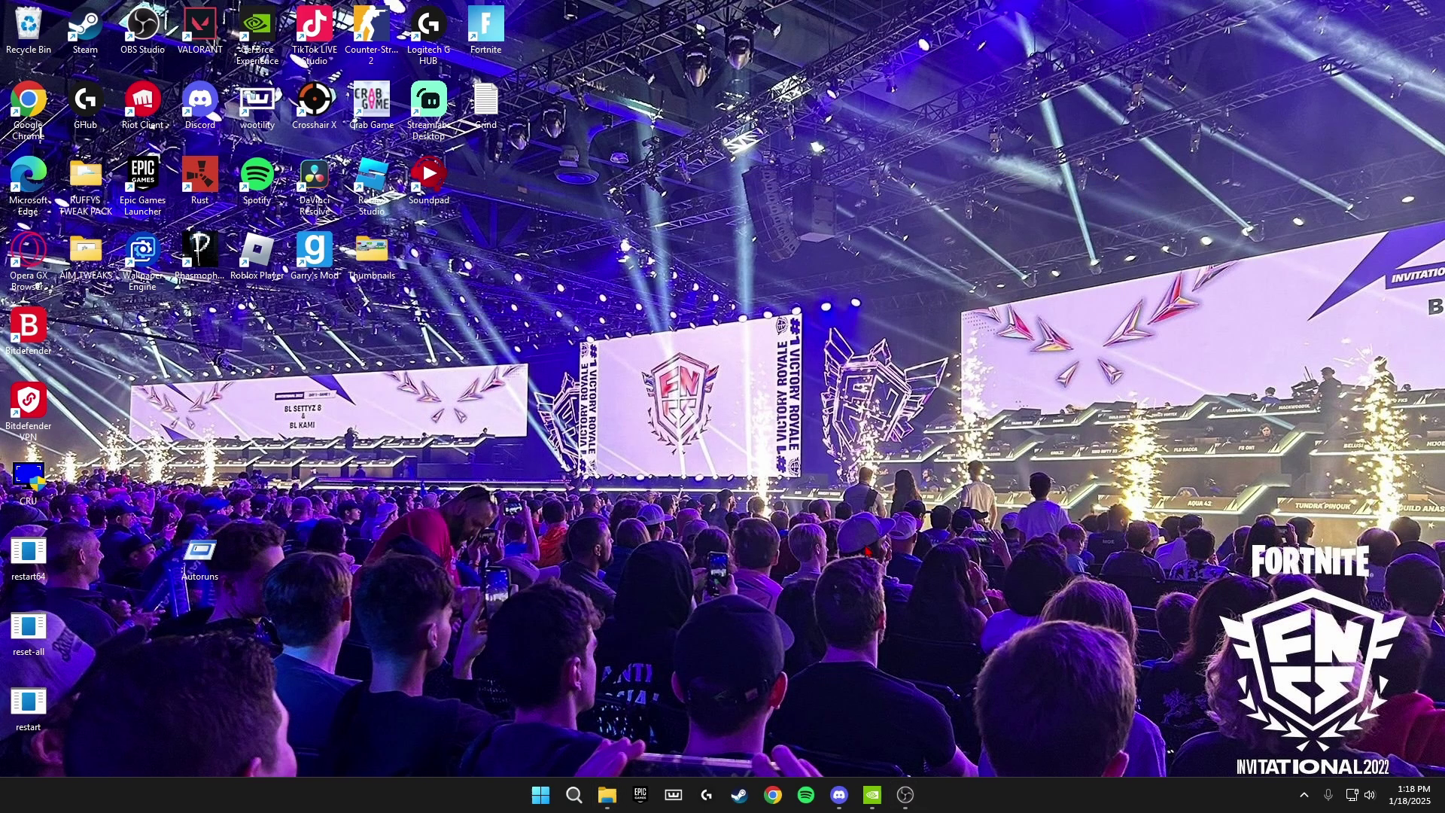
{"action": "right_click", "coordinate": [197, 546]}
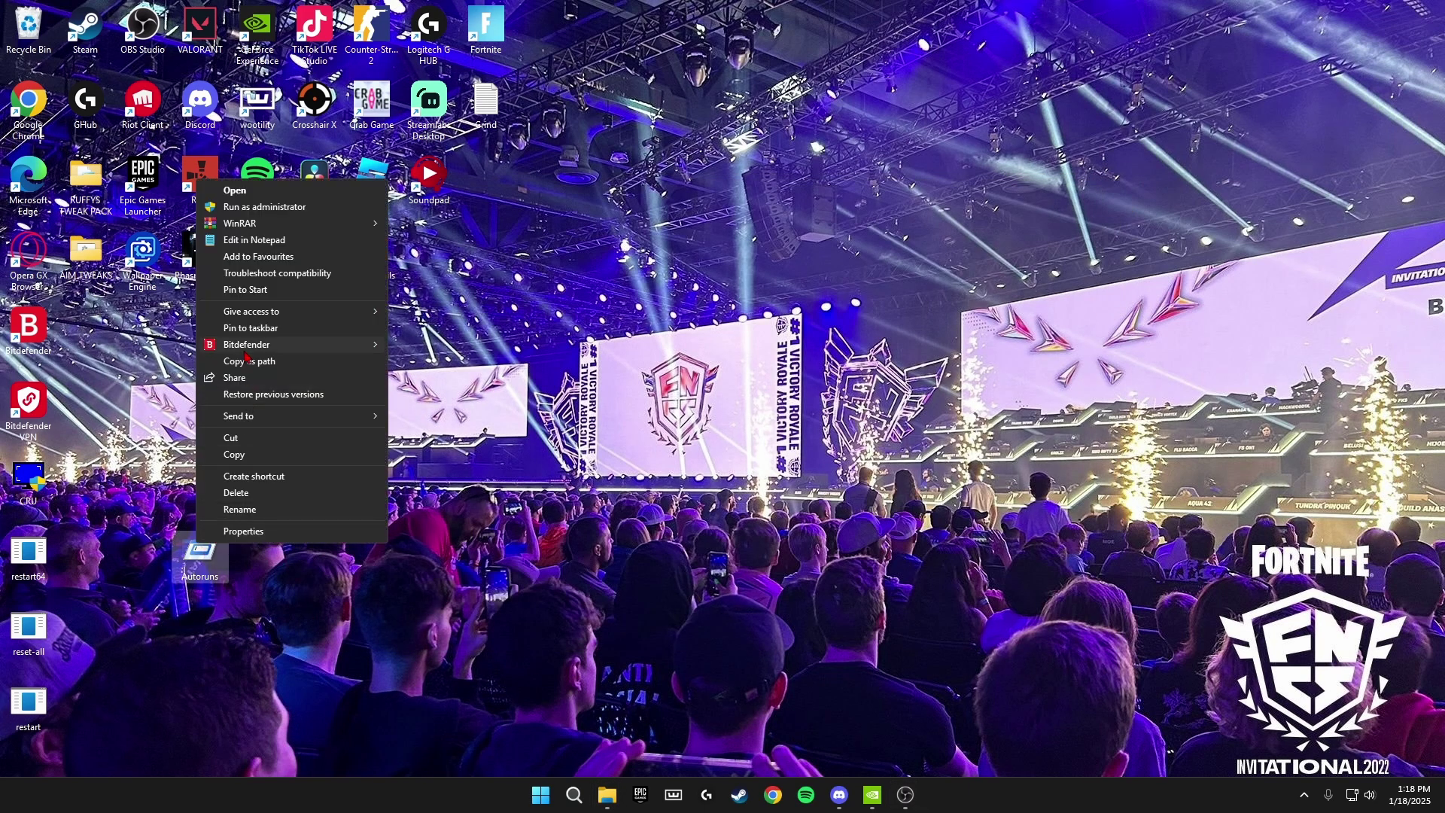
{"action": "left_click", "coordinate": [256, 209]}
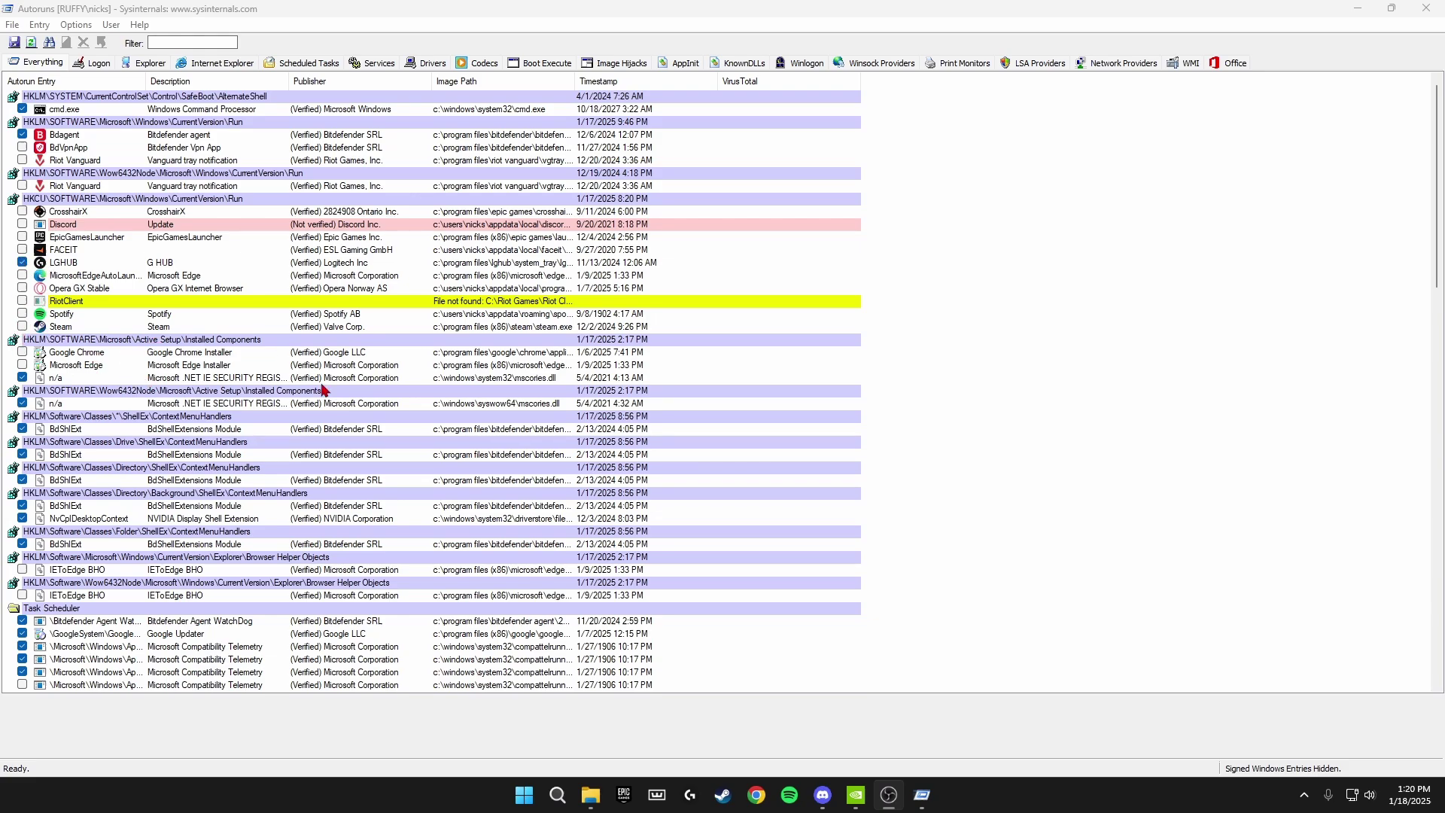
Scroll through the Everything tab's startup entries and select the LGHUB row to see its details.
{"action": "scroll", "coordinate": [122, 431], "scroll_direction": "down", "scroll_amount": 2}
{"action": "scroll", "coordinate": [120, 431], "scroll_direction": "down", "scroll_amount": 11}
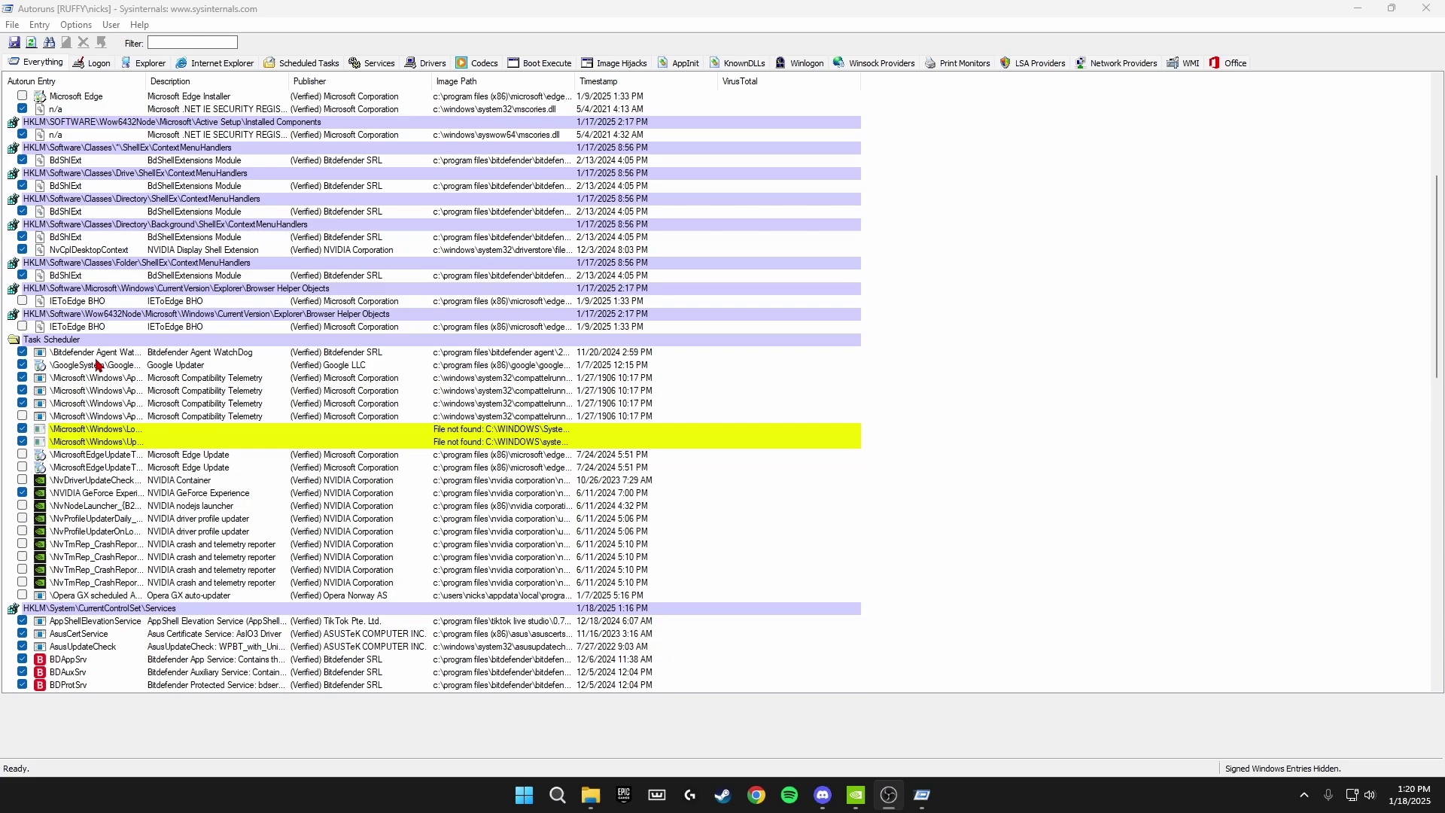
{"action": "scroll", "coordinate": [72, 427], "scroll_direction": "down", "scroll_amount": 6}
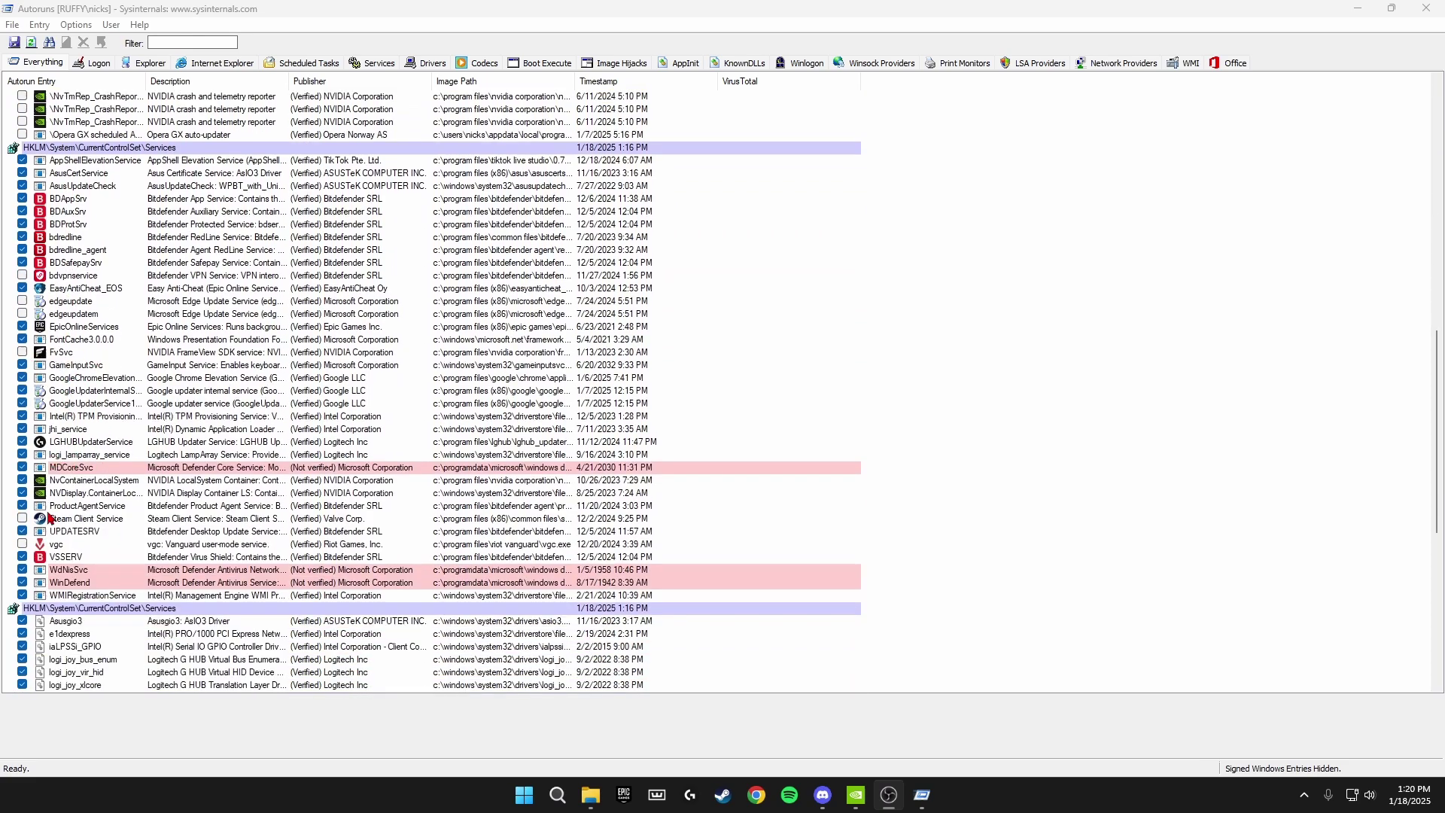
{"action": "scroll", "coordinate": [71, 516], "scroll_direction": "down", "scroll_amount": 3}
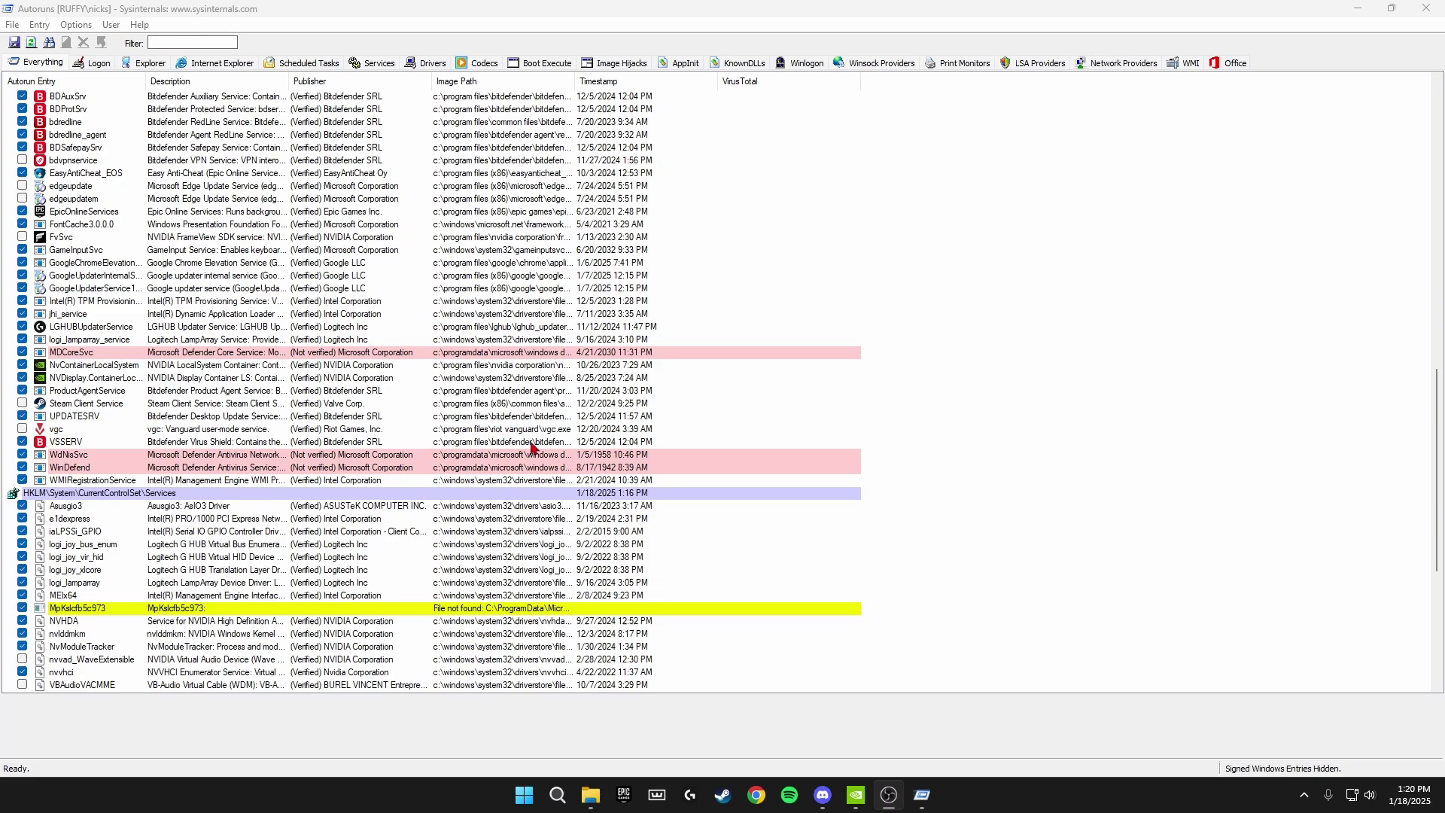
{"action": "scroll", "coordinate": [274, 518], "scroll_direction": "down", "scroll_amount": 1}
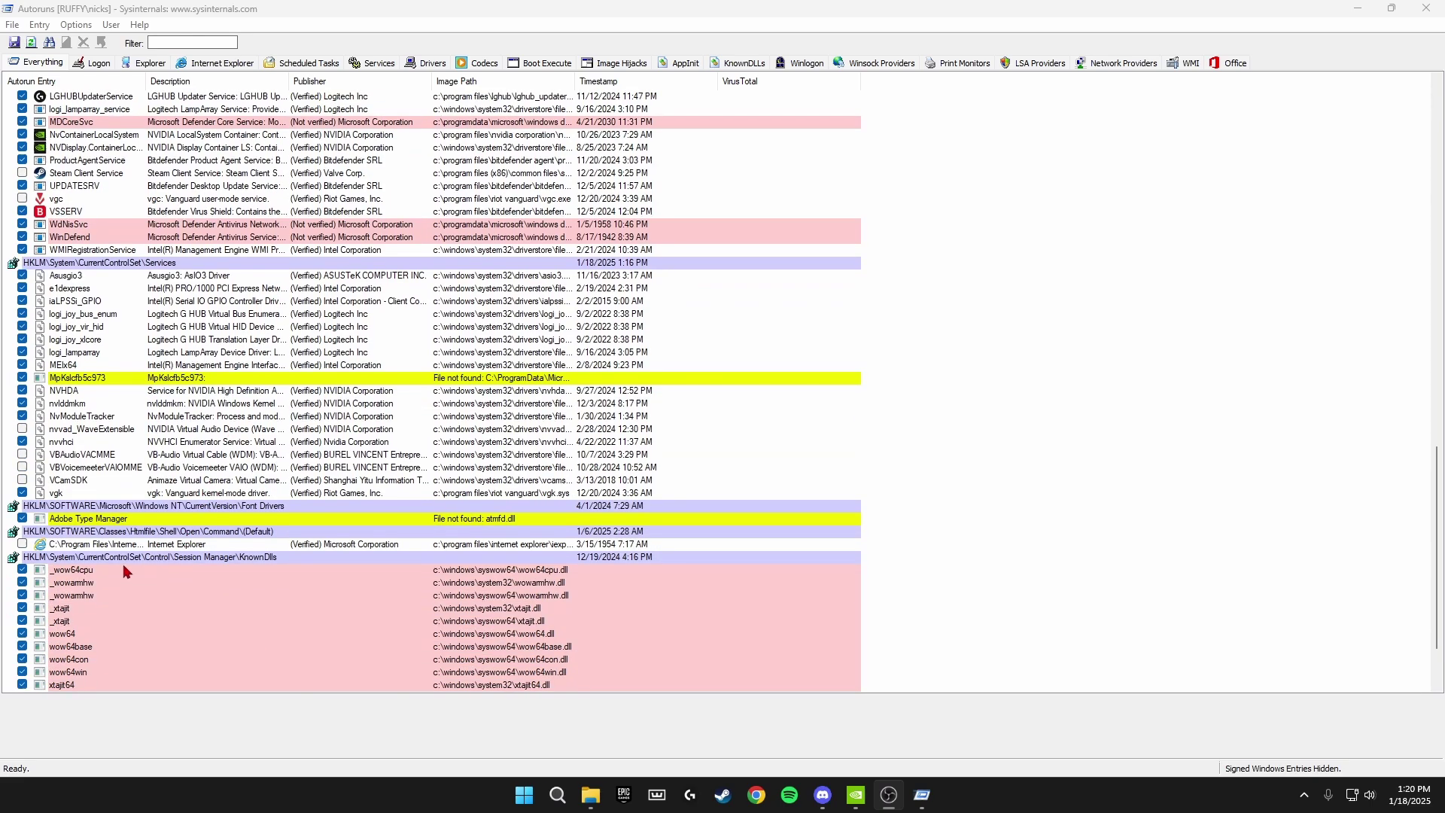
{"action": "scroll", "coordinate": [163, 560], "scroll_direction": "up", "scroll_amount": 20}
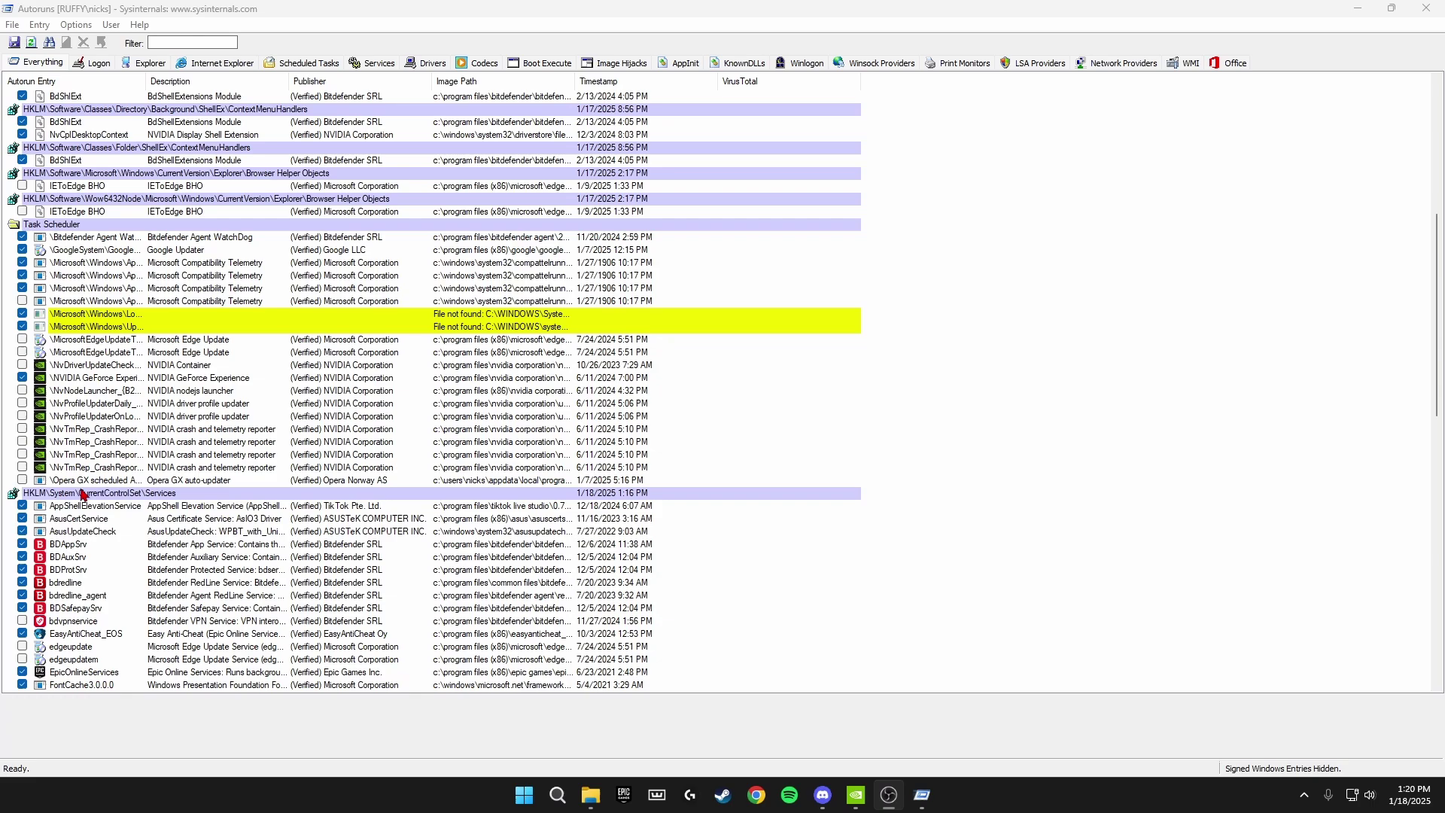
{"action": "scroll", "coordinate": [93, 494], "scroll_direction": "up", "scroll_amount": 4}
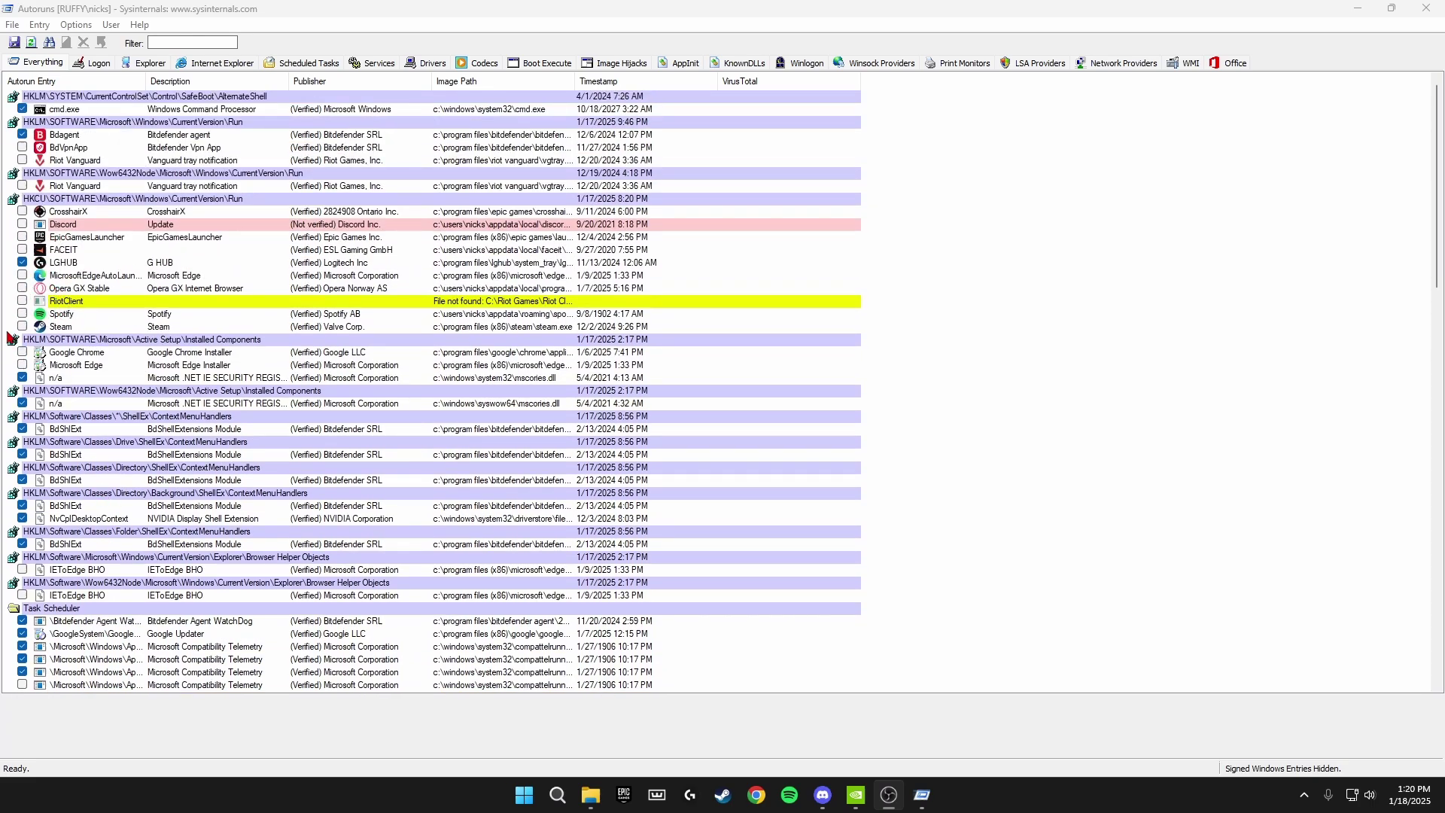
{"action": "left_click", "coordinate": [63, 262]}
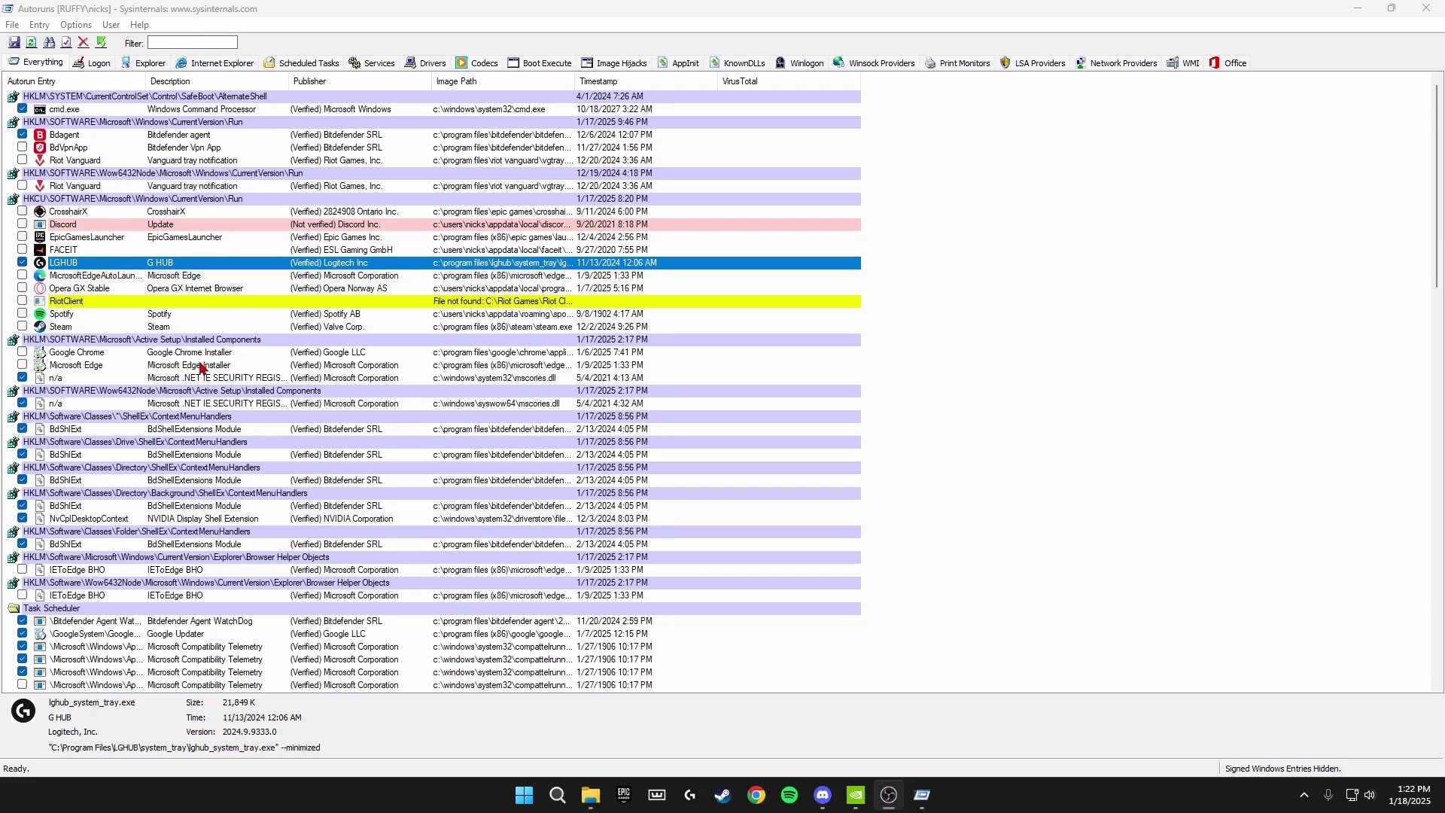
Scroll down the Autoruns Everything list to the Services section.
{"action": "scroll", "coordinate": [247, 403], "scroll_direction": "down", "scroll_amount": 1}
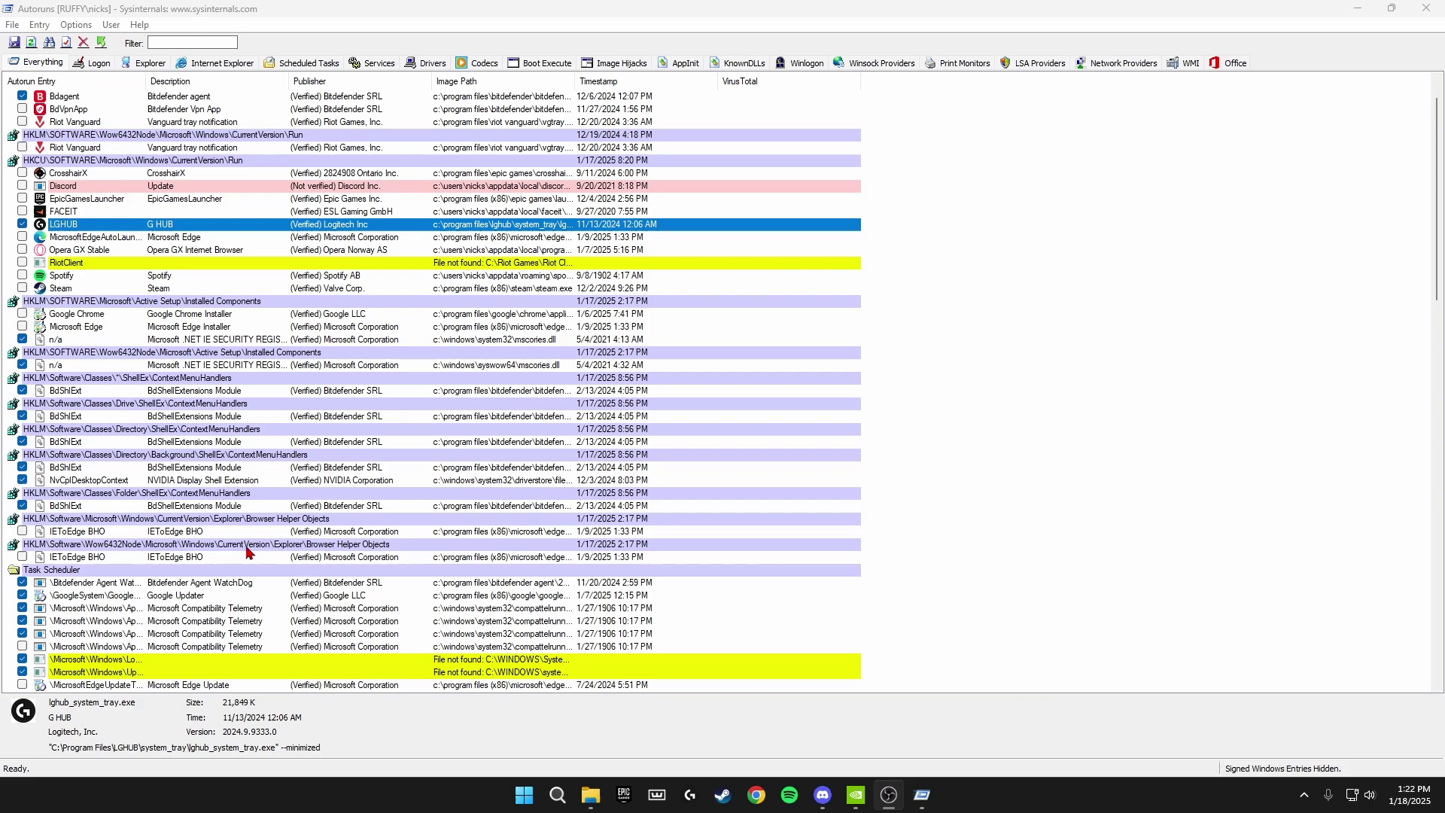
{"action": "scroll", "coordinate": [105, 562], "scroll_direction": "down", "scroll_amount": 2}
{"action": "scroll", "coordinate": [105, 561], "scroll_direction": "down", "scroll_amount": 3}
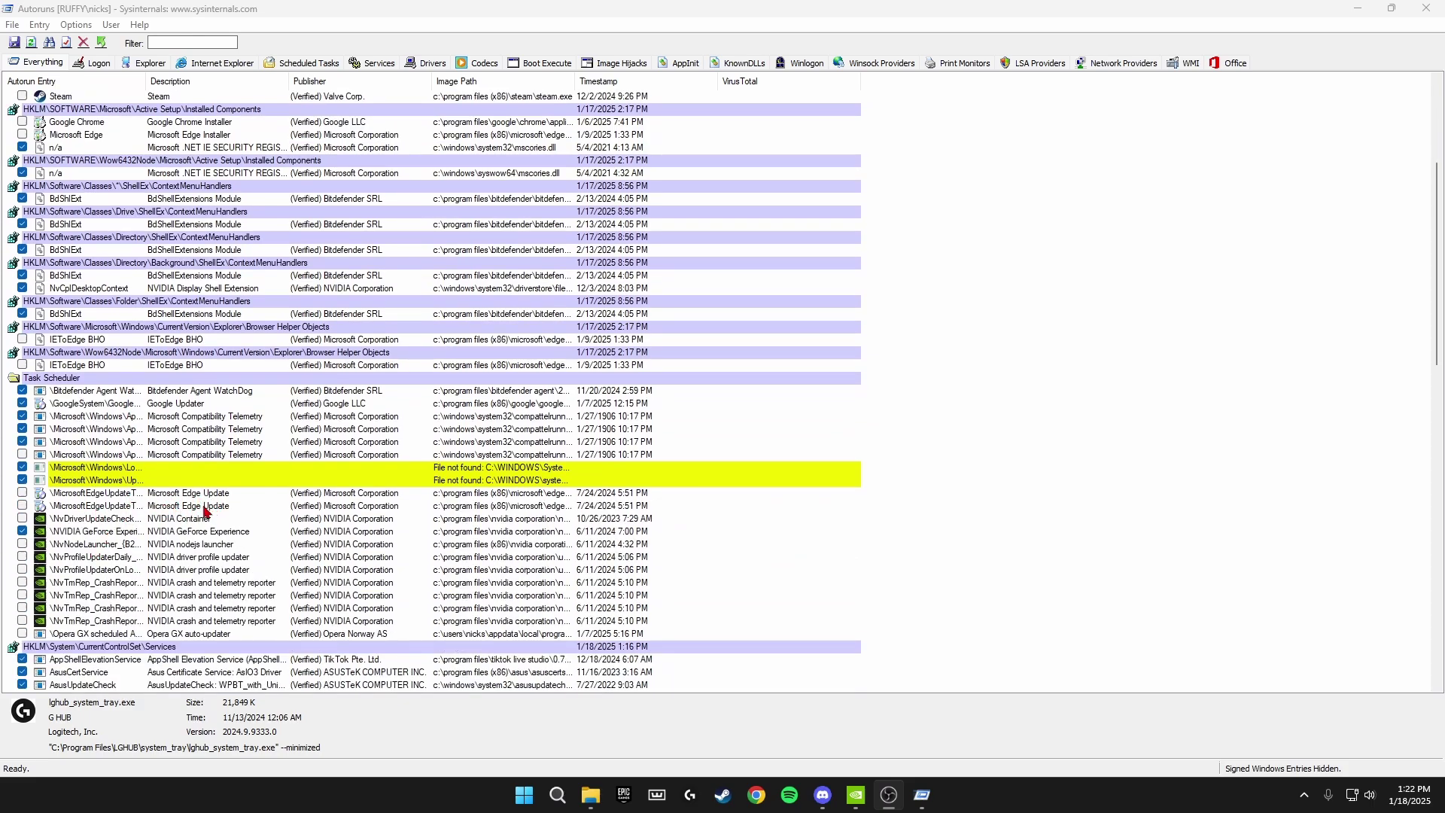
{"action": "scroll", "coordinate": [201, 517], "scroll_direction": "down", "scroll_amount": 4}
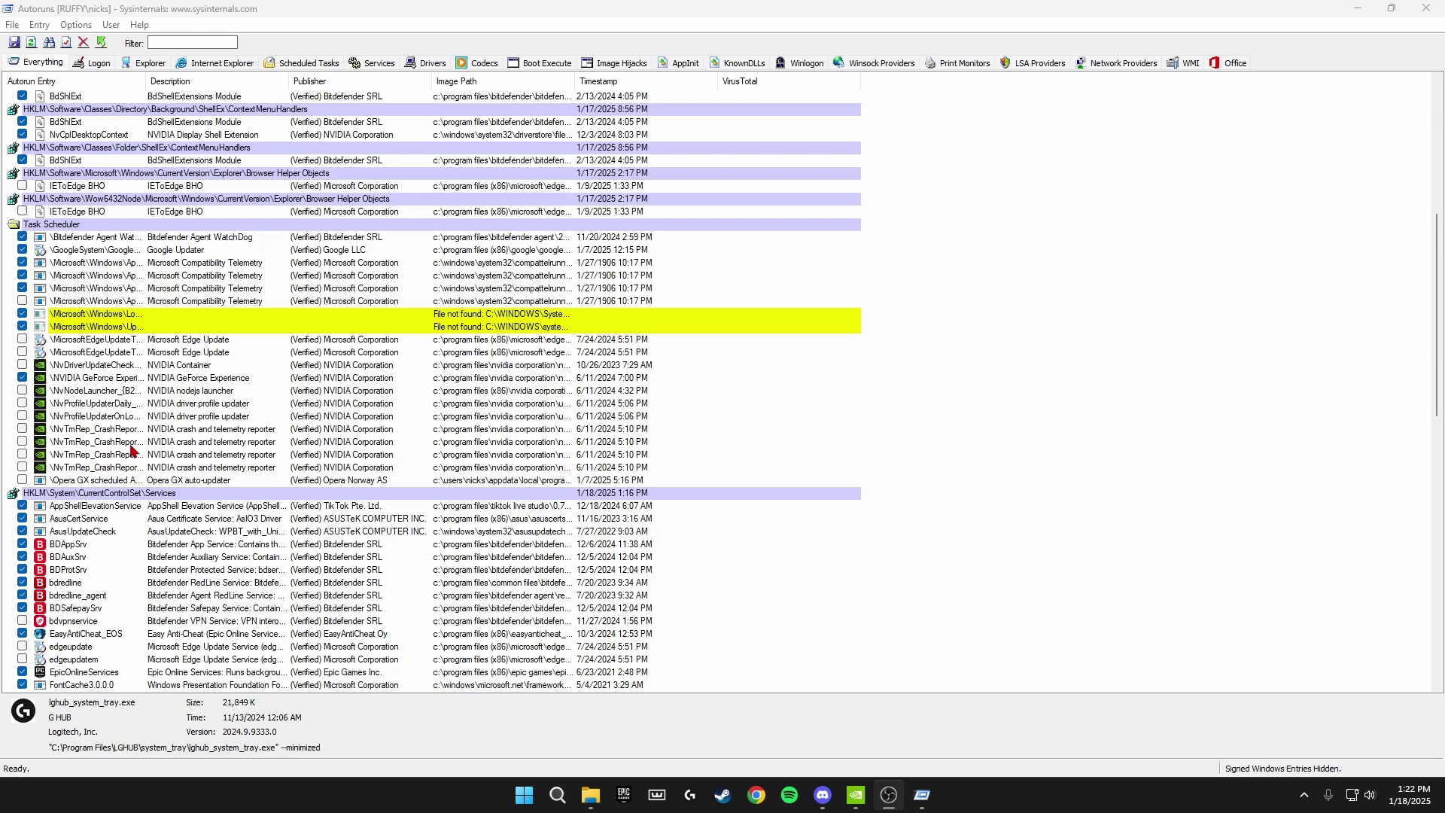
{"action": "scroll", "coordinate": [223, 519], "scroll_direction": "down", "scroll_amount": 2}
{"action": "scroll", "coordinate": [198, 498], "scroll_direction": "down", "scroll_amount": 4}
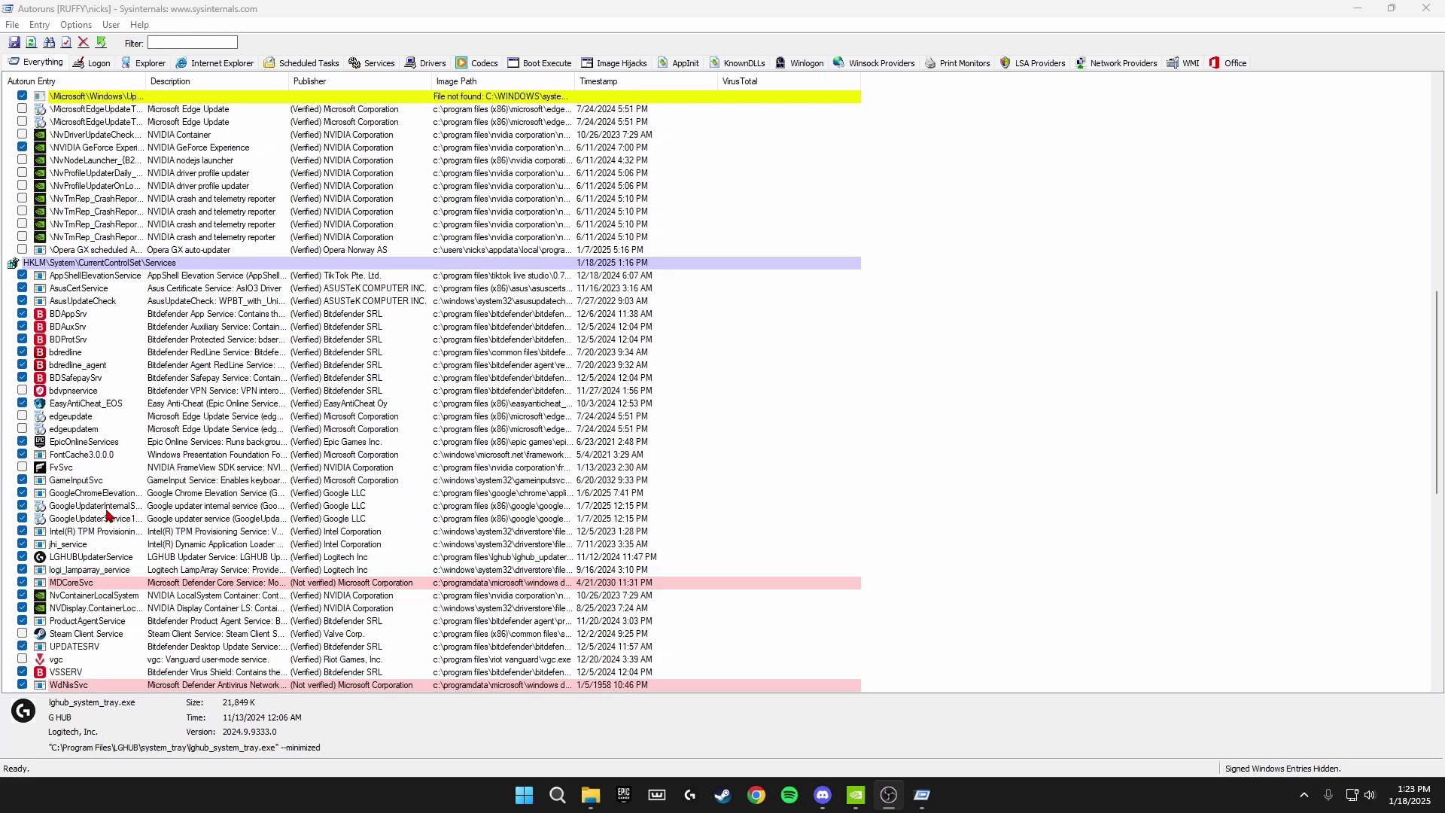
Uncheck GoogleUpdaterInternalService and scroll through the remaining startup entries.
{"action": "left_click", "coordinate": [21, 508]}
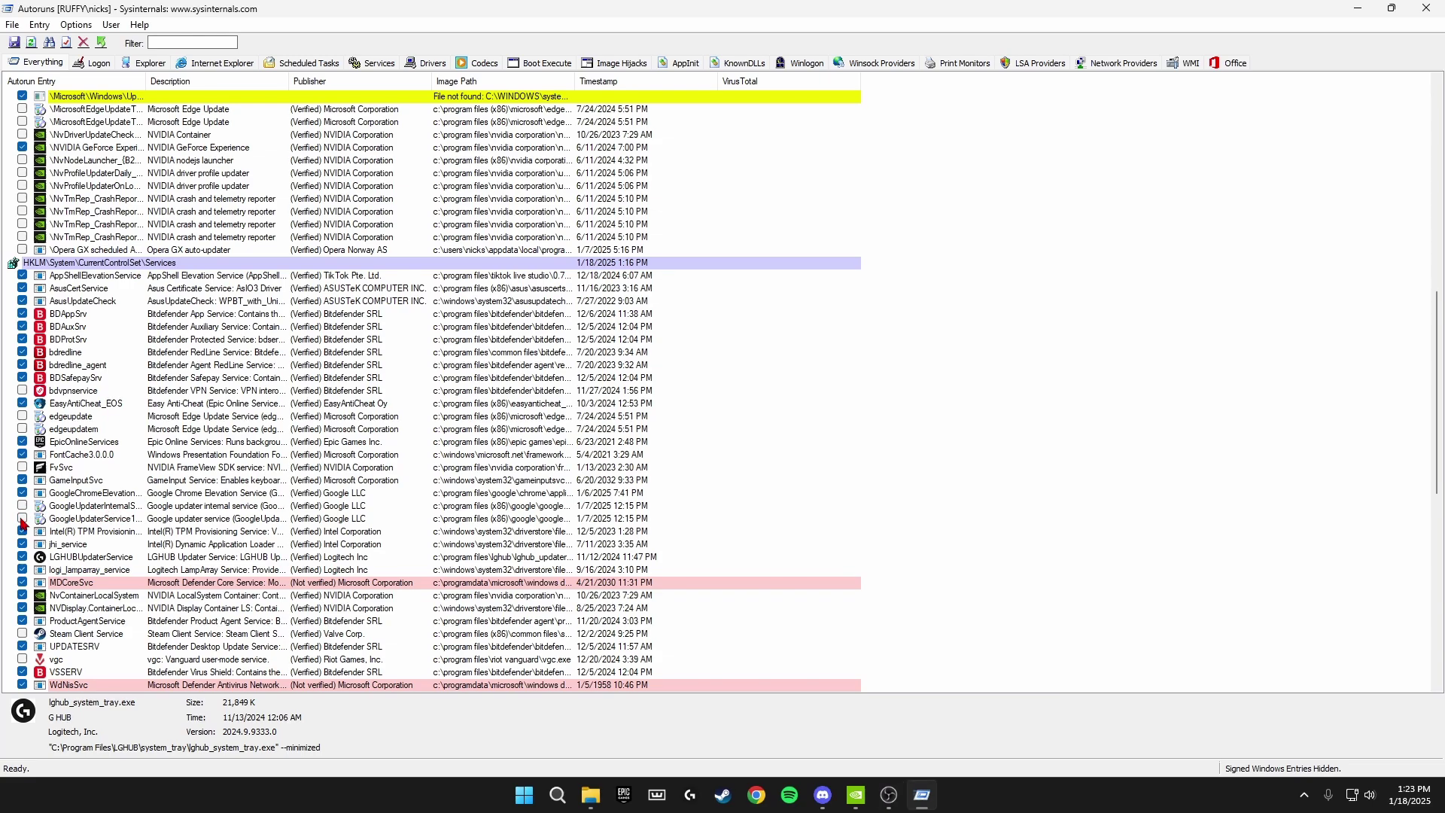
{"action": "scroll", "coordinate": [118, 505], "scroll_direction": "down", "scroll_amount": 3}
{"action": "scroll", "coordinate": [98, 473], "scroll_direction": "down", "scroll_amount": 2}
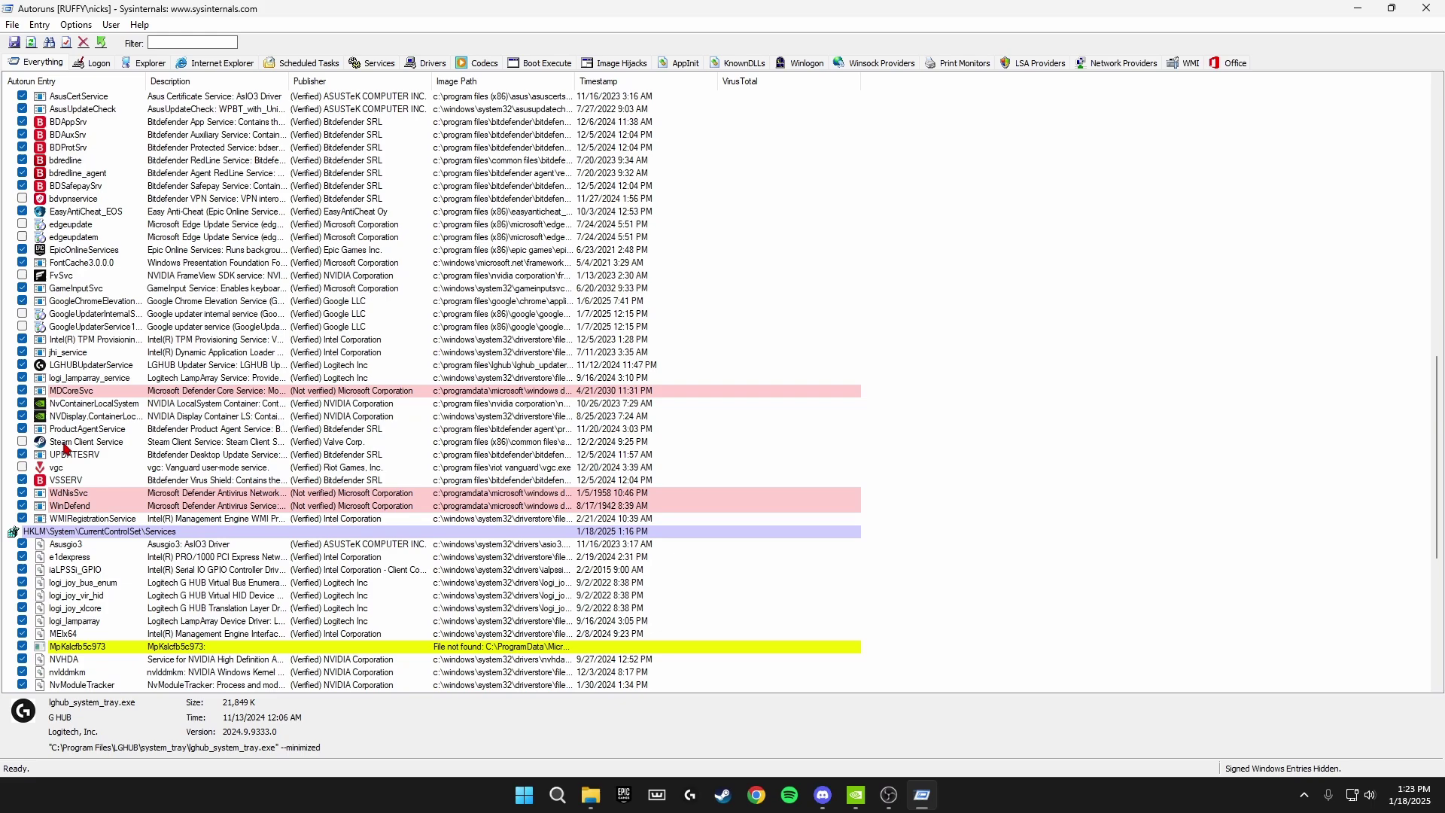
{"action": "scroll", "coordinate": [80, 449], "scroll_direction": "down", "scroll_amount": 6}
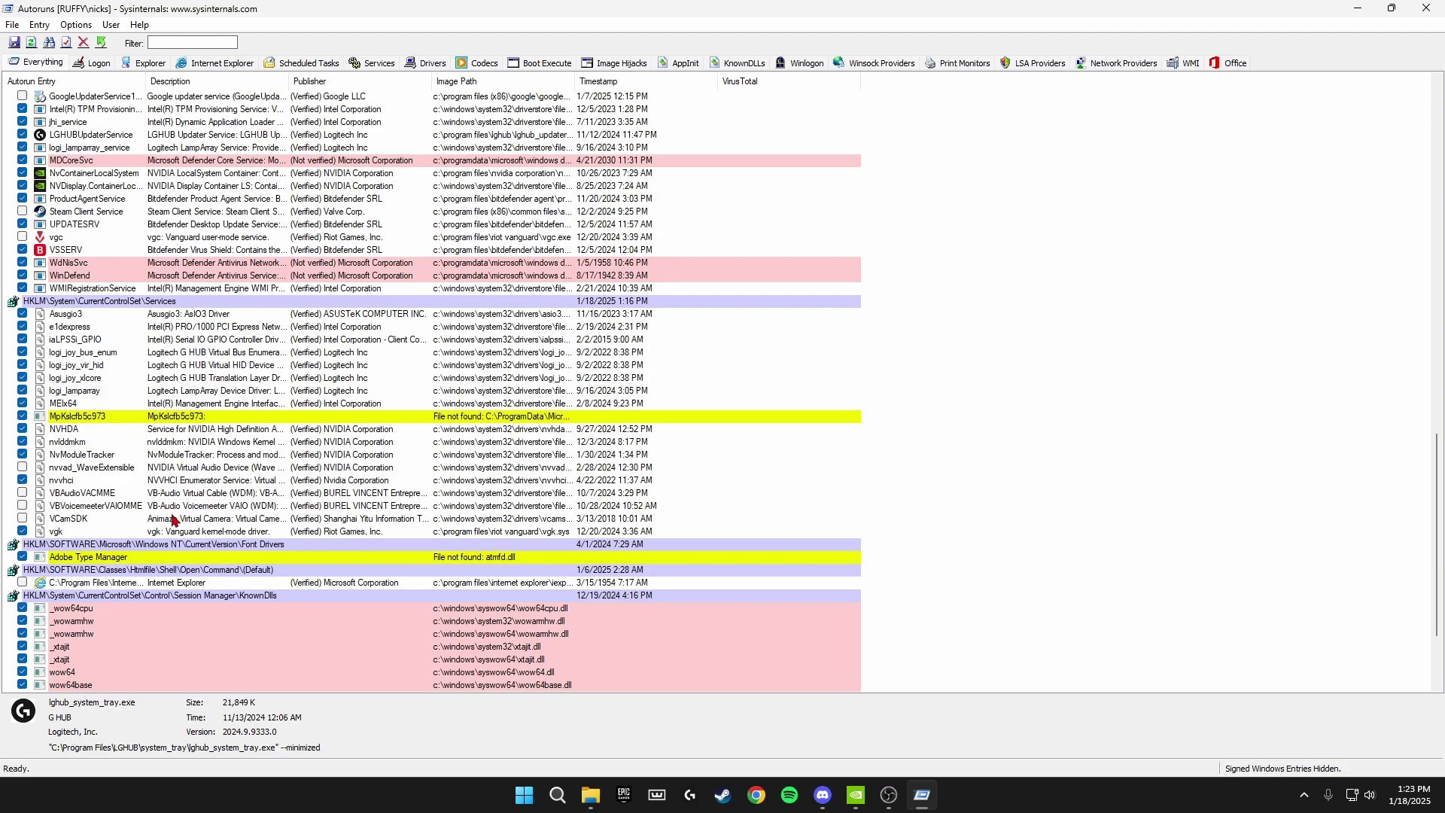
{"action": "scroll", "coordinate": [194, 495], "scroll_direction": "down", "scroll_amount": 3}
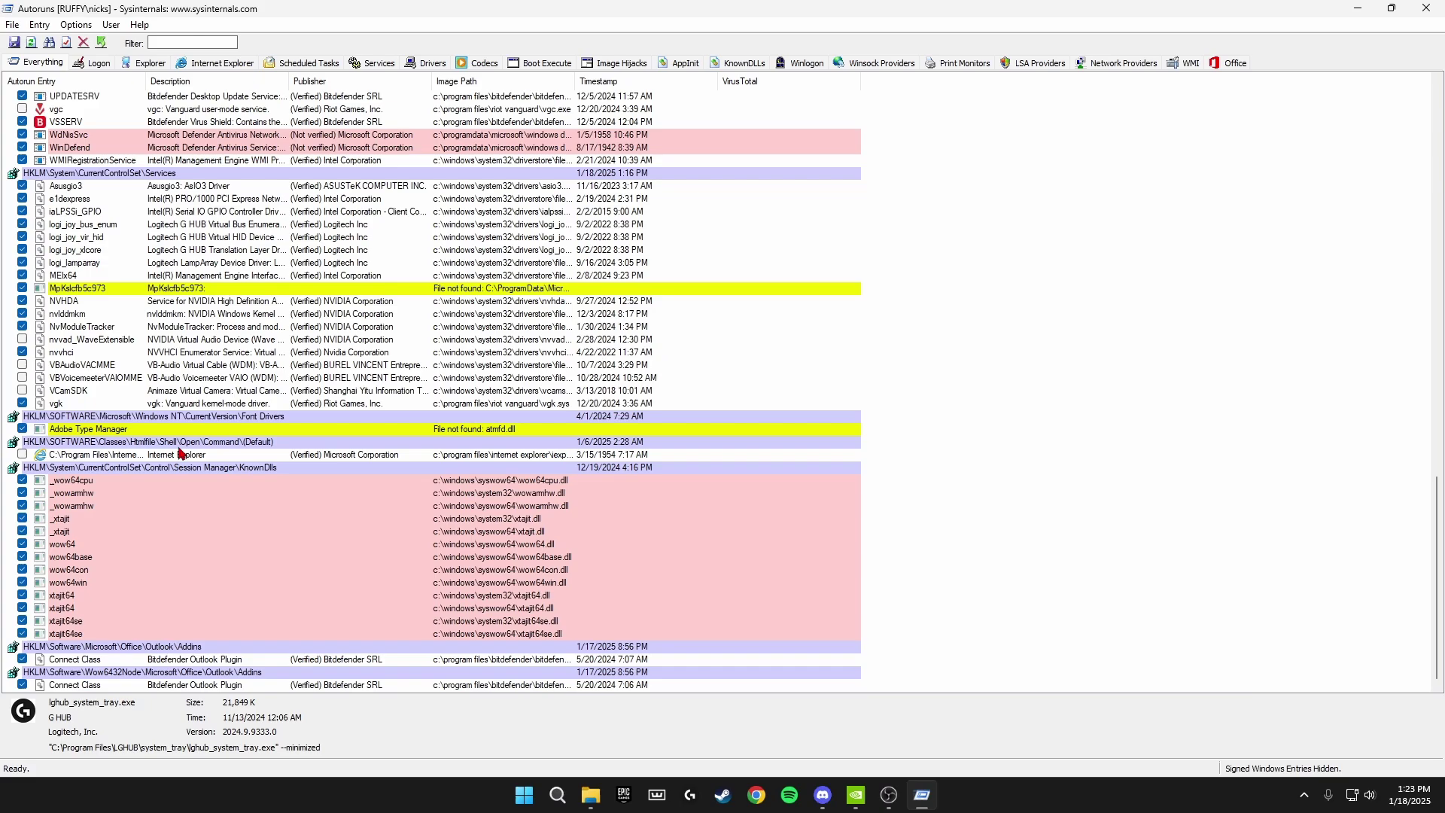
Open and dismiss the File menu, then close Autoruns.
{"action": "left_click", "coordinate": [12, 26]}
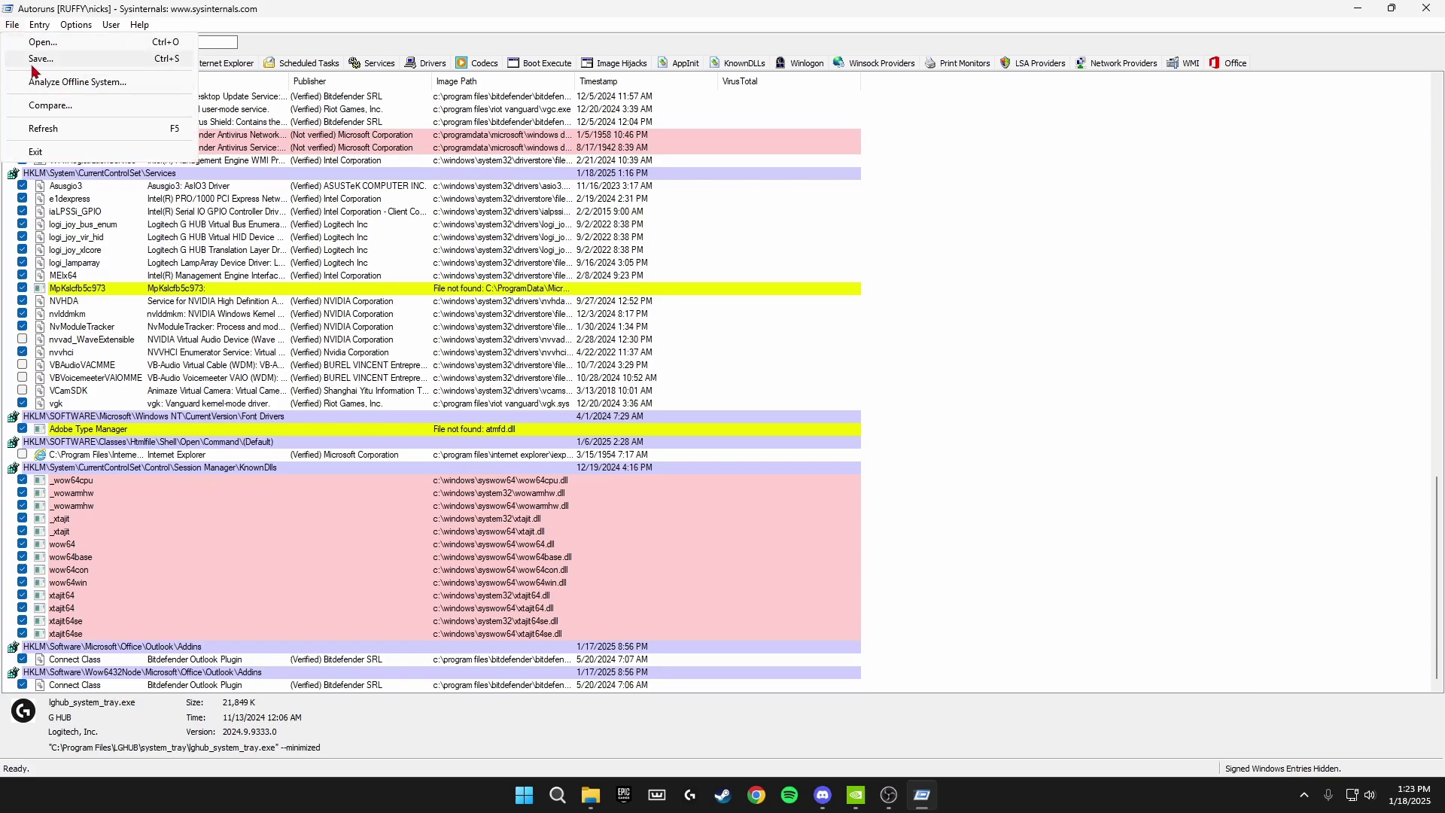
{"action": "left_click", "coordinate": [361, 32]}
{"action": "left_click", "coordinate": [1426, 7]}
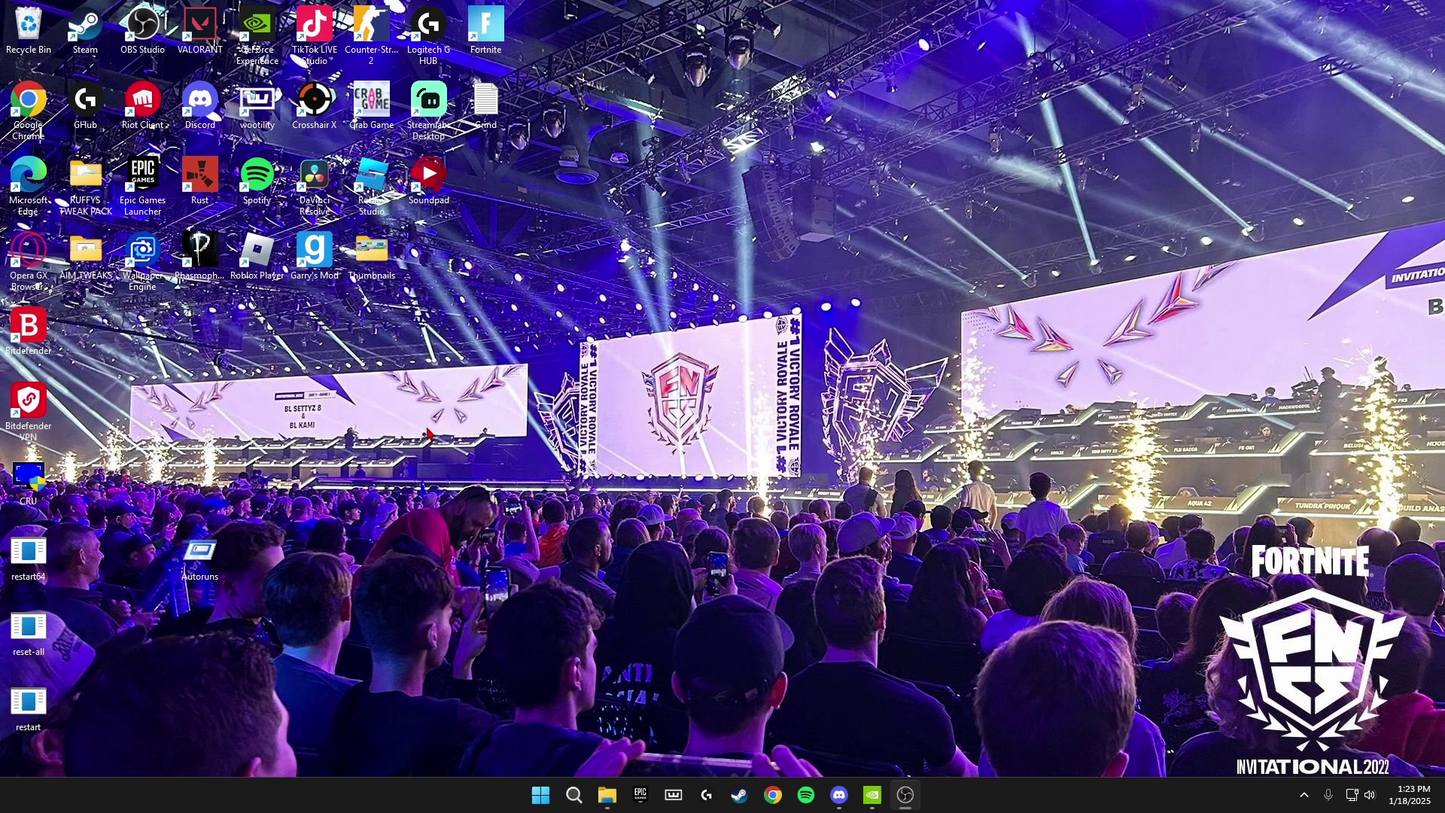
Bring MSI_Utility from Discord's Free-Tweaks channel onto the desktop and open it.
{"action": "left_click", "coordinate": [838, 794]}
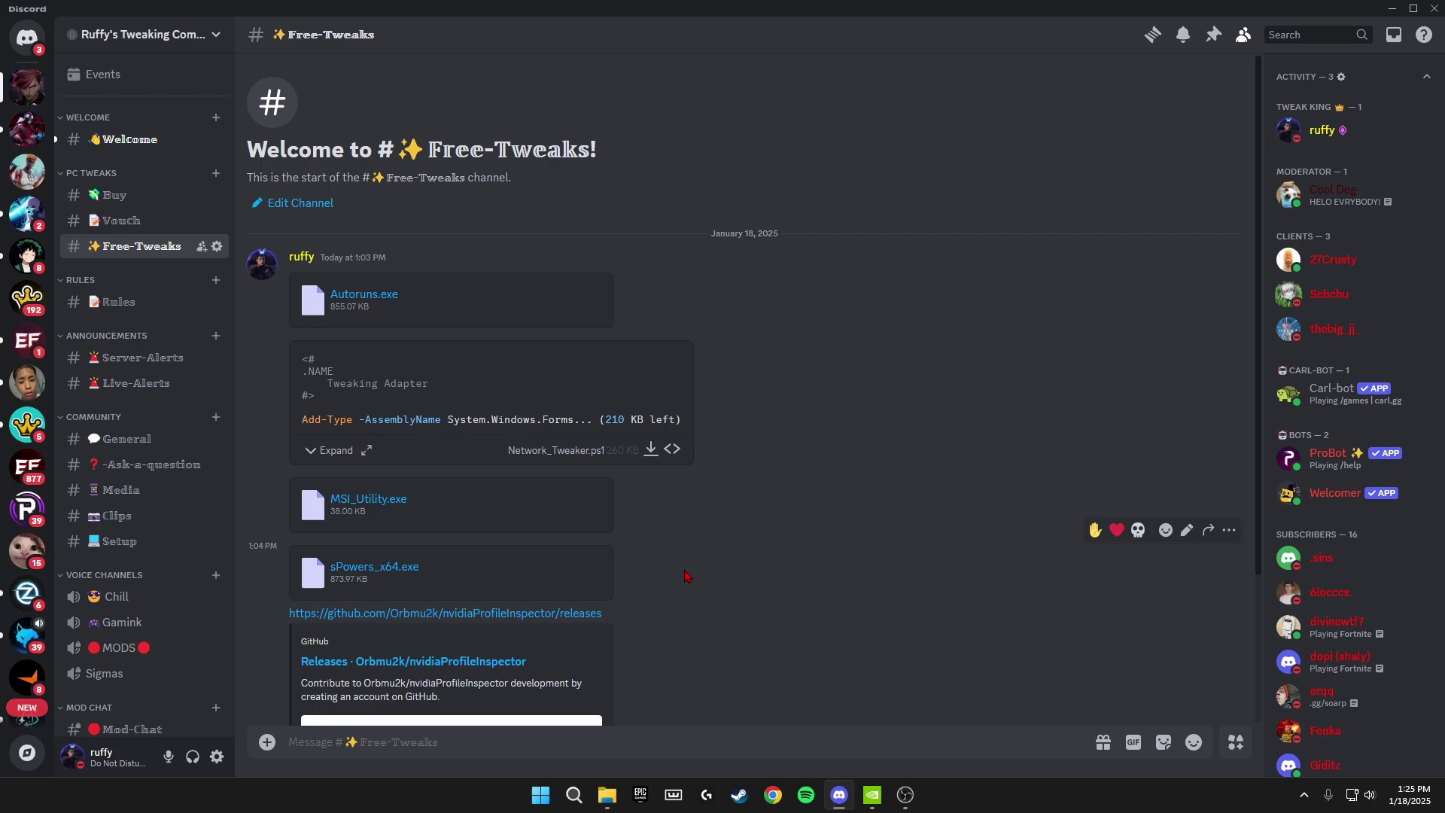
{"action": "left_click", "coordinate": [1391, 8]}
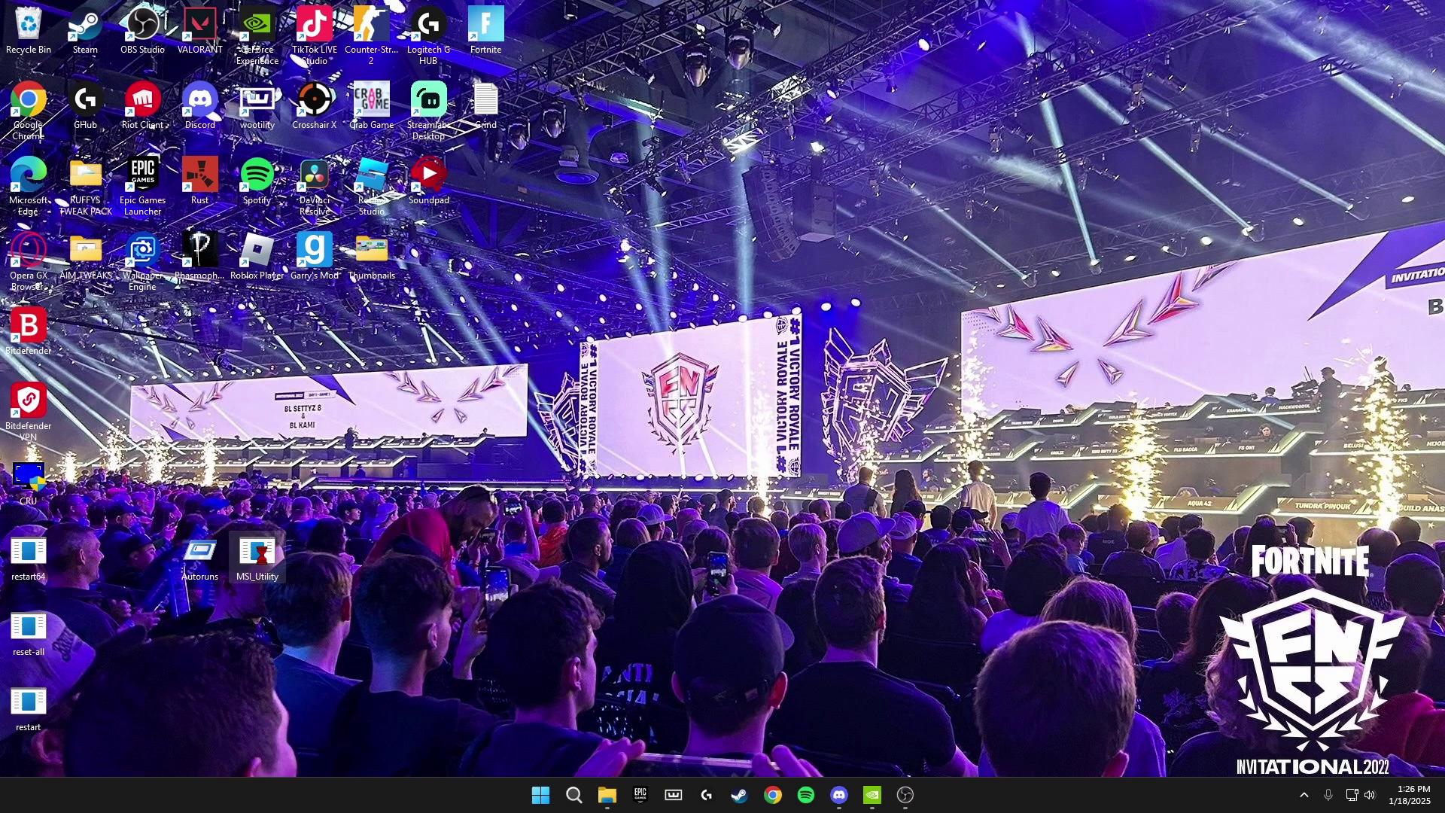
{"action": "right_click", "coordinate": [261, 555]}
{"action": "left_click", "coordinate": [305, 216]}
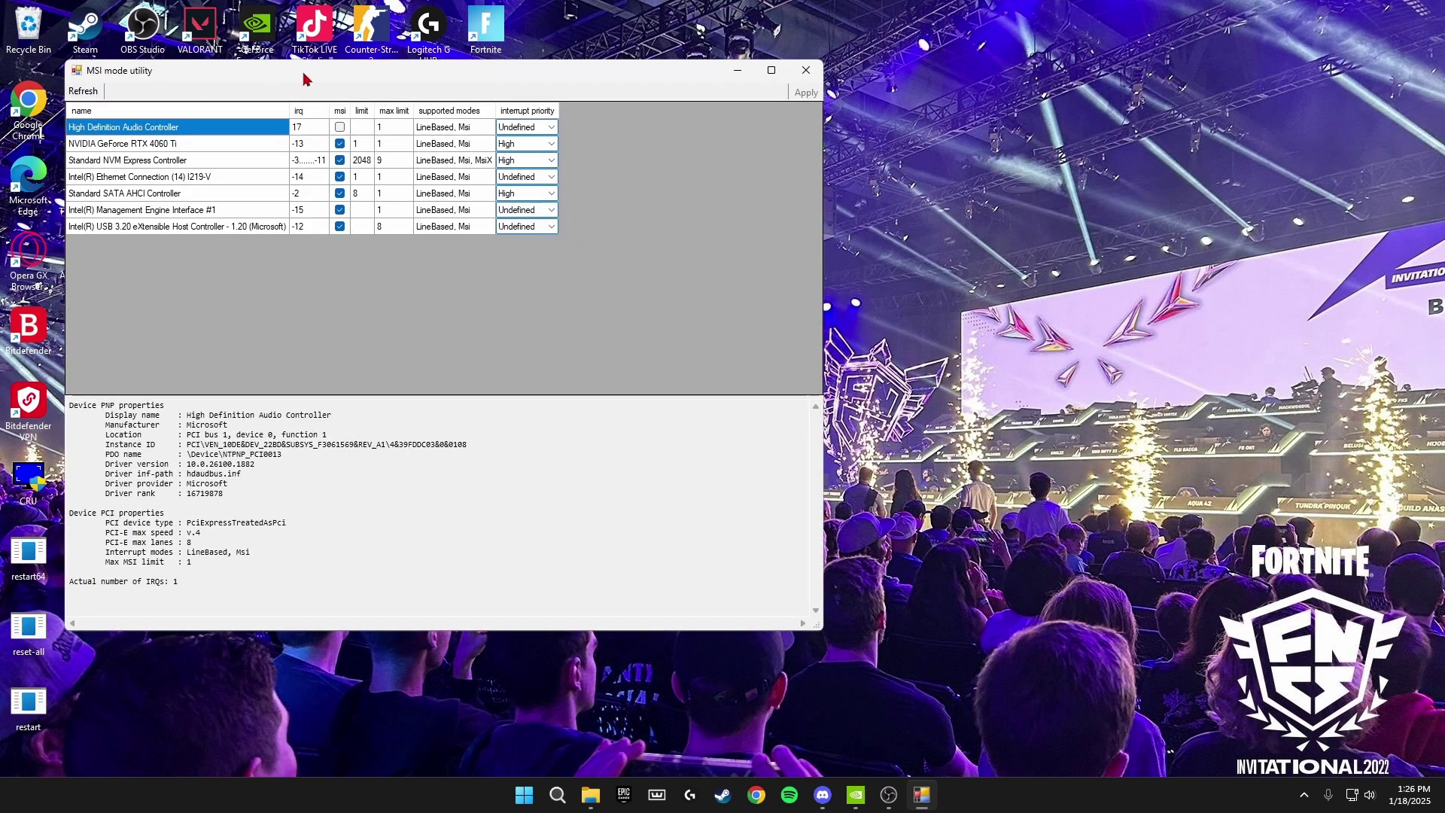
Set the NVIDIA GeForce RTX 4060 Ti interrupt priority to High and close MSI mode utility.
{"action": "left_click", "coordinate": [138, 146]}
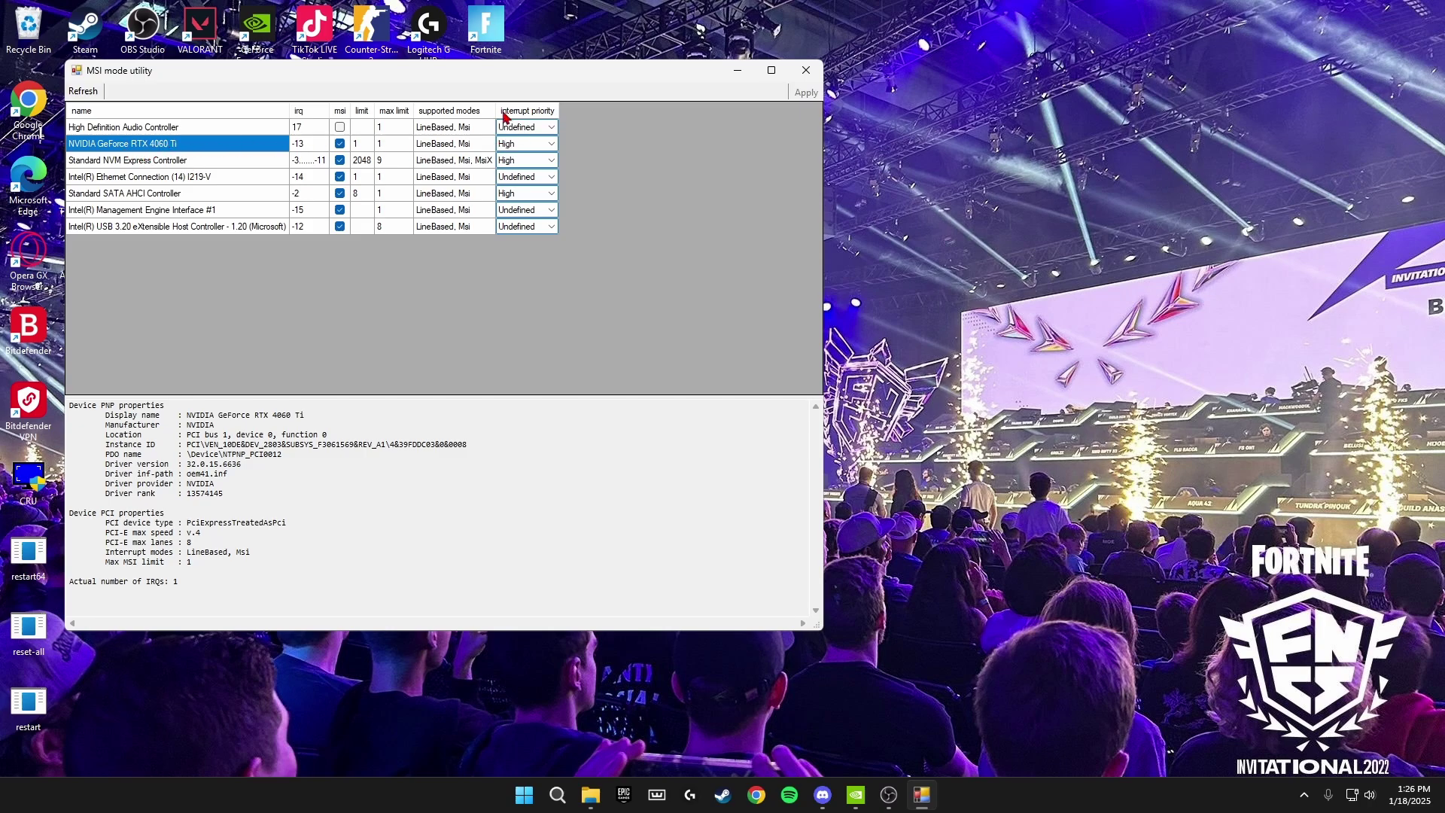
{"action": "left_click", "coordinate": [525, 150]}
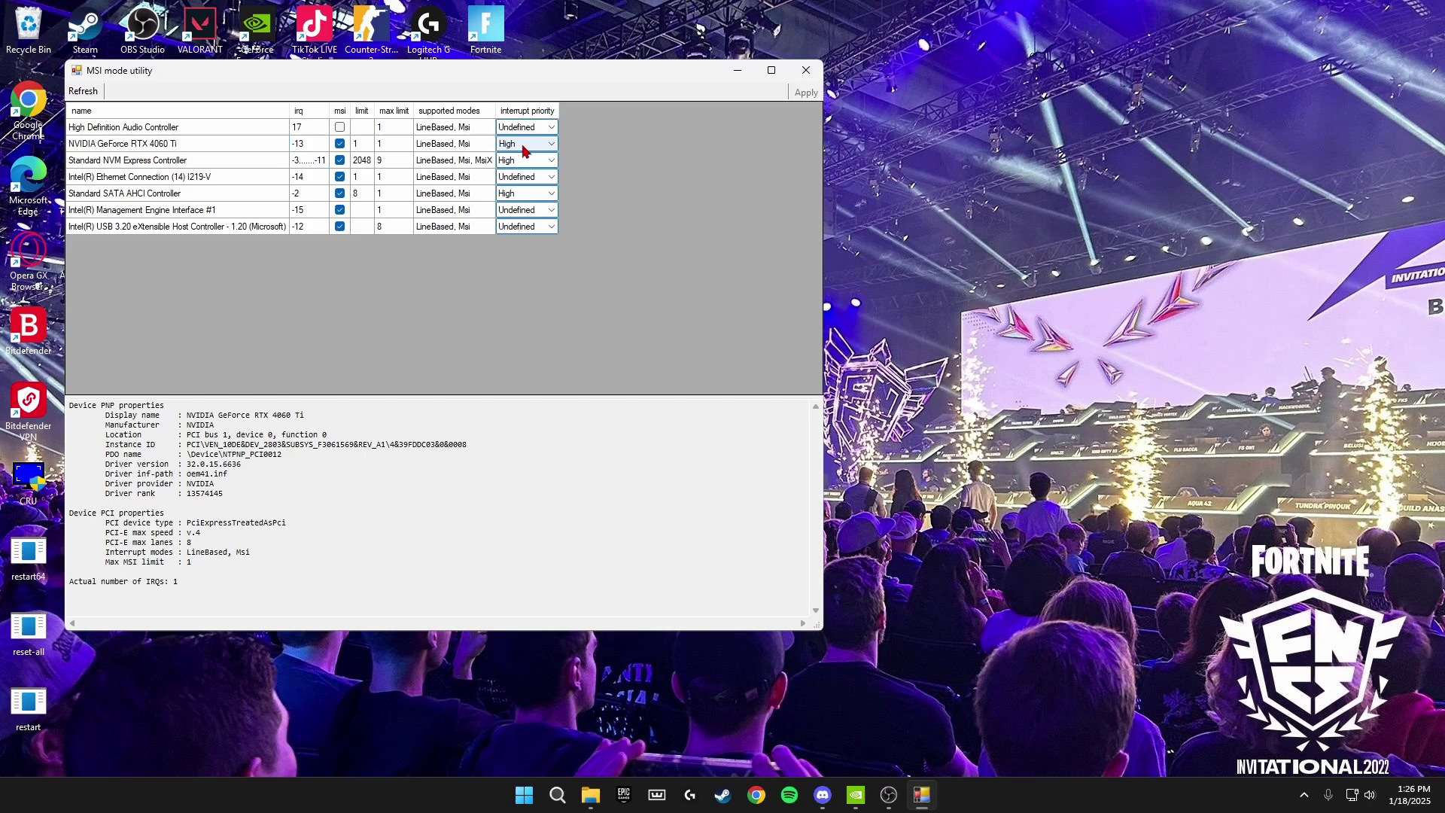
{"action": "left_click", "coordinate": [531, 150]}
{"action": "left_click", "coordinate": [514, 194]}
{"action": "left_click", "coordinate": [805, 70]}
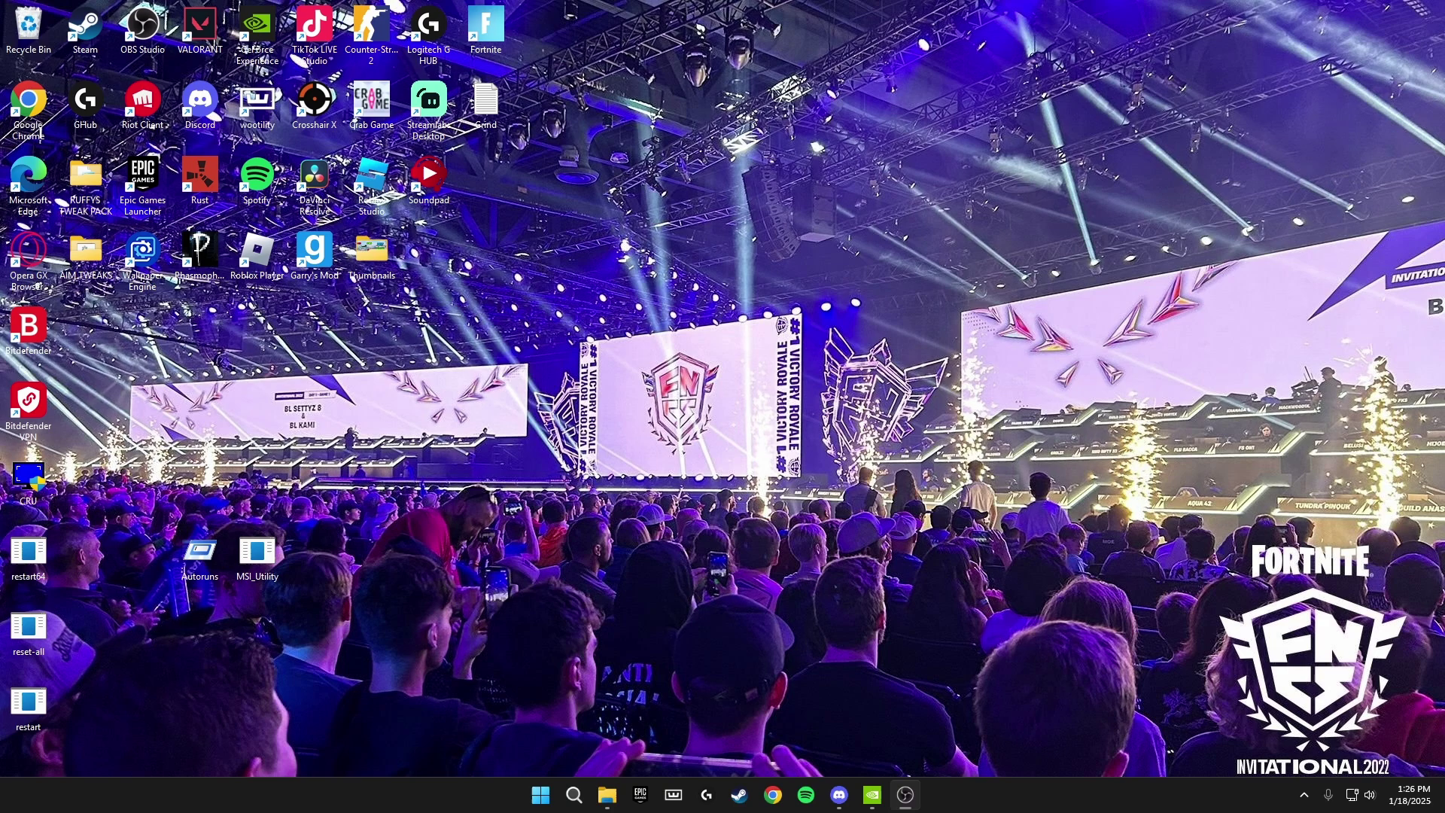
Take sPowers_x64.exe from Discord's Free-Tweaks channel to the desktop and minimize Discord.
{"action": "left_click", "coordinate": [839, 795]}
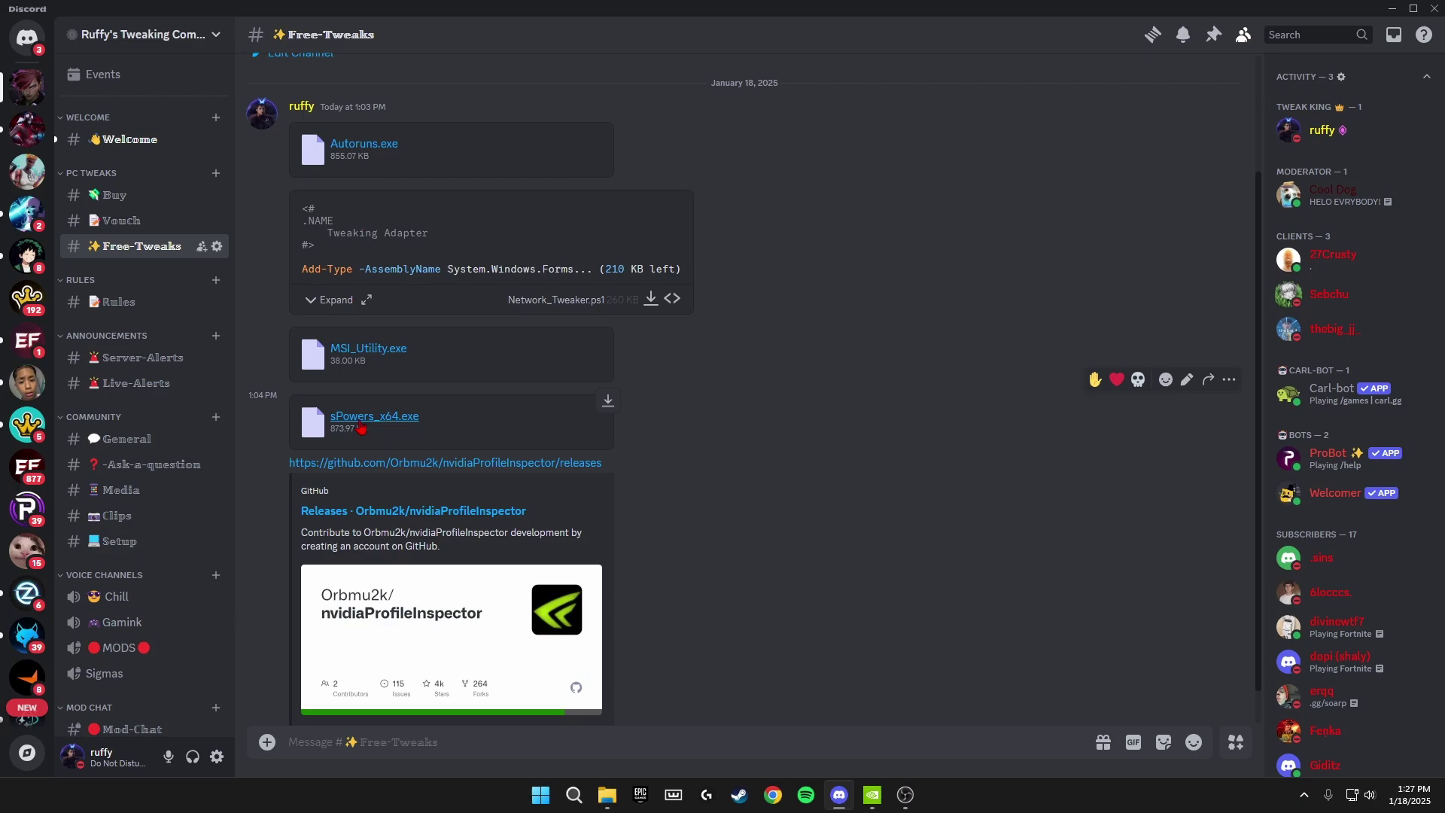
{"action": "left_click", "coordinate": [1391, 10]}
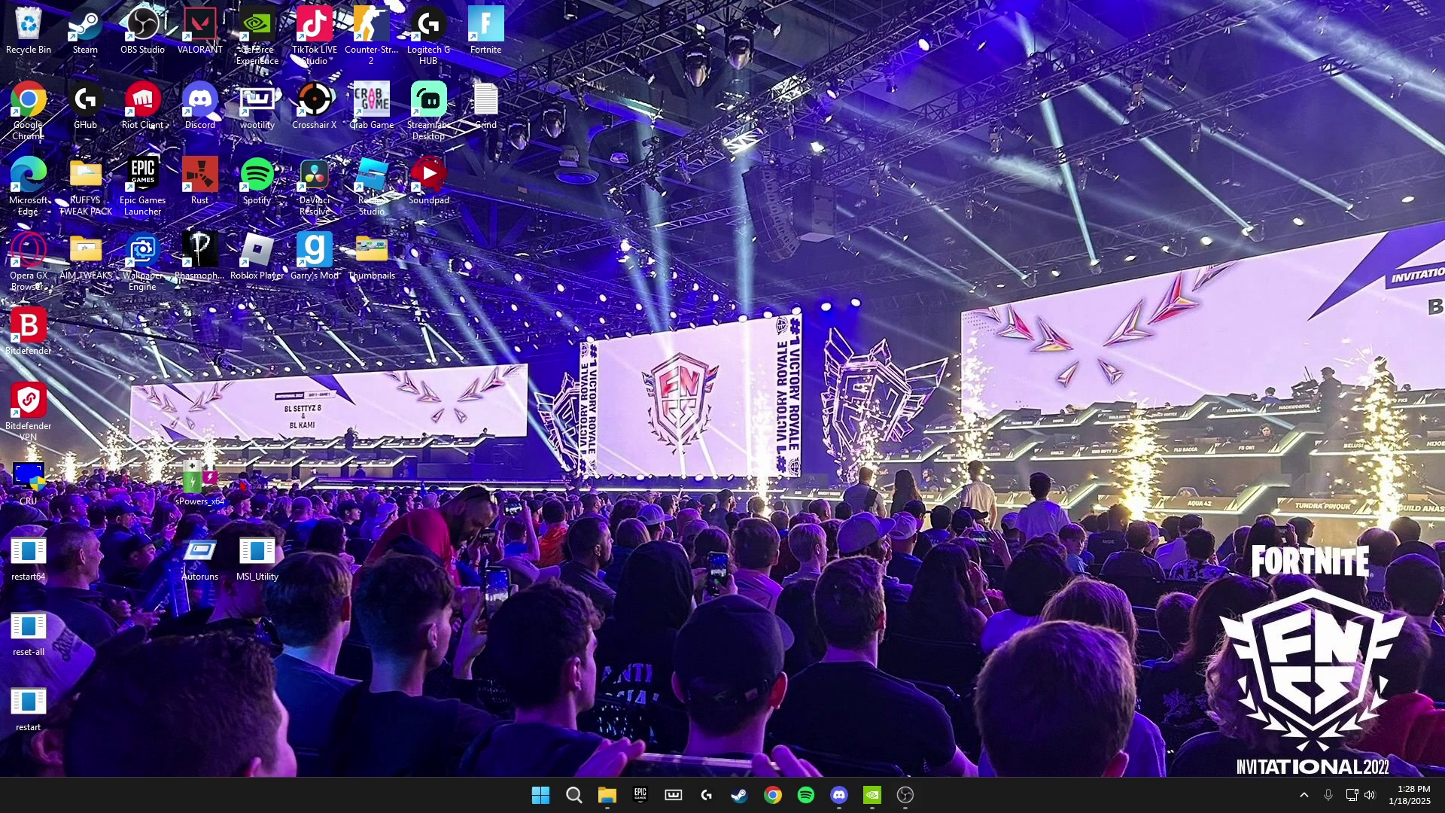
Run sPowers_x64 as administrator, activate Ultimate Performance, and close the tool.
{"action": "right_click", "coordinate": [204, 469]}
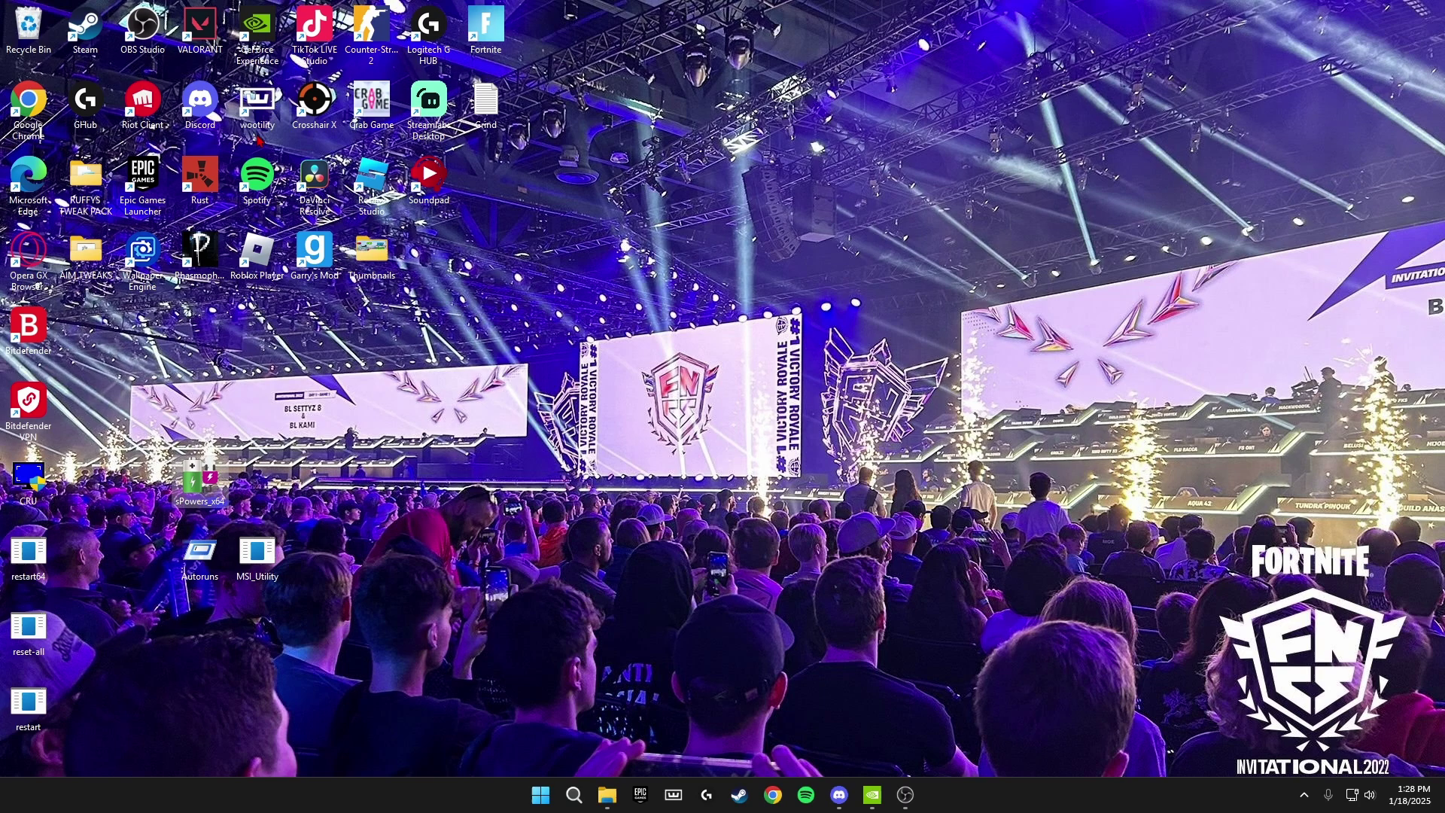
{"action": "left_click", "coordinate": [260, 134]}
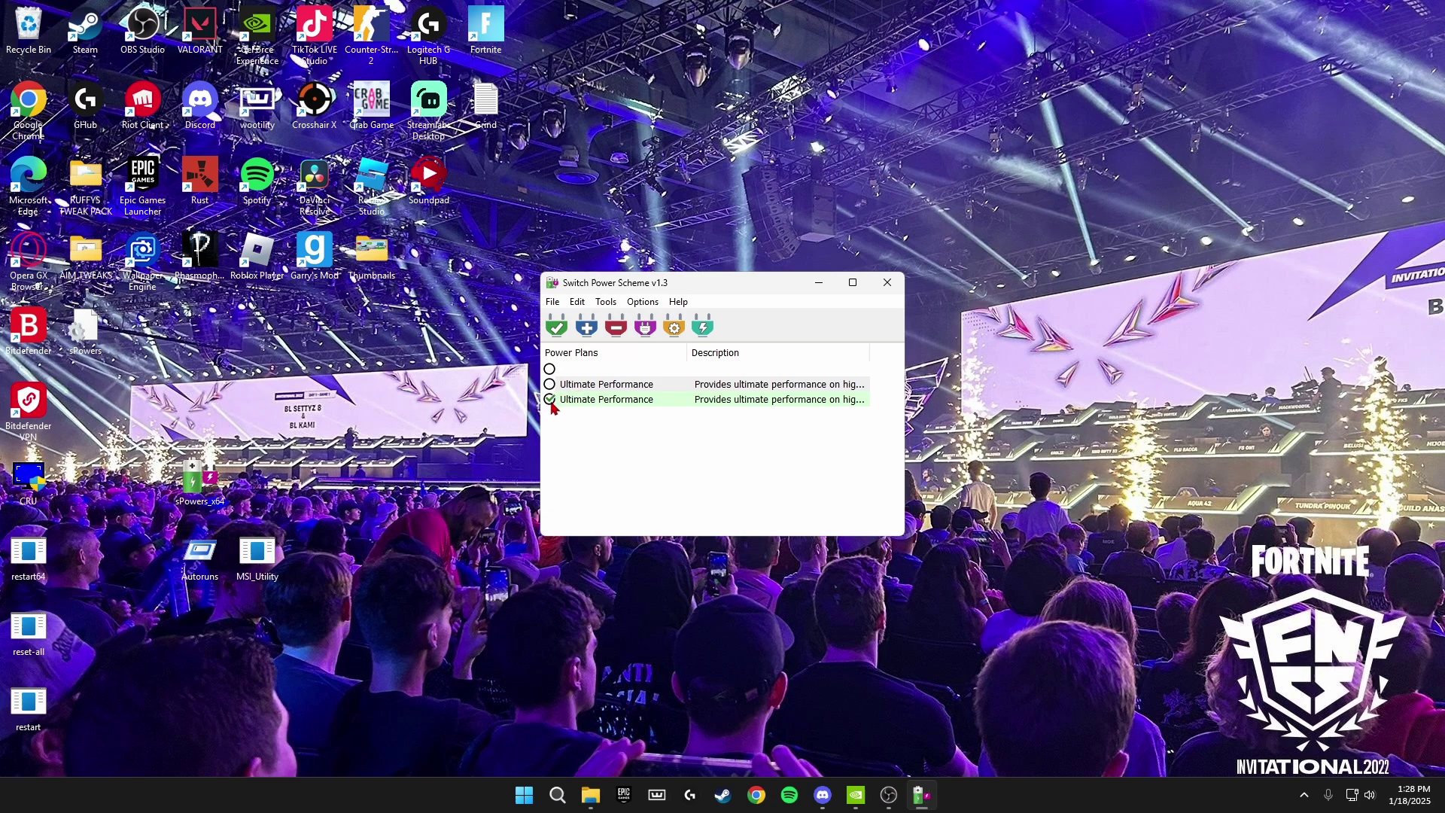
{"action": "left_click", "coordinate": [556, 327]}
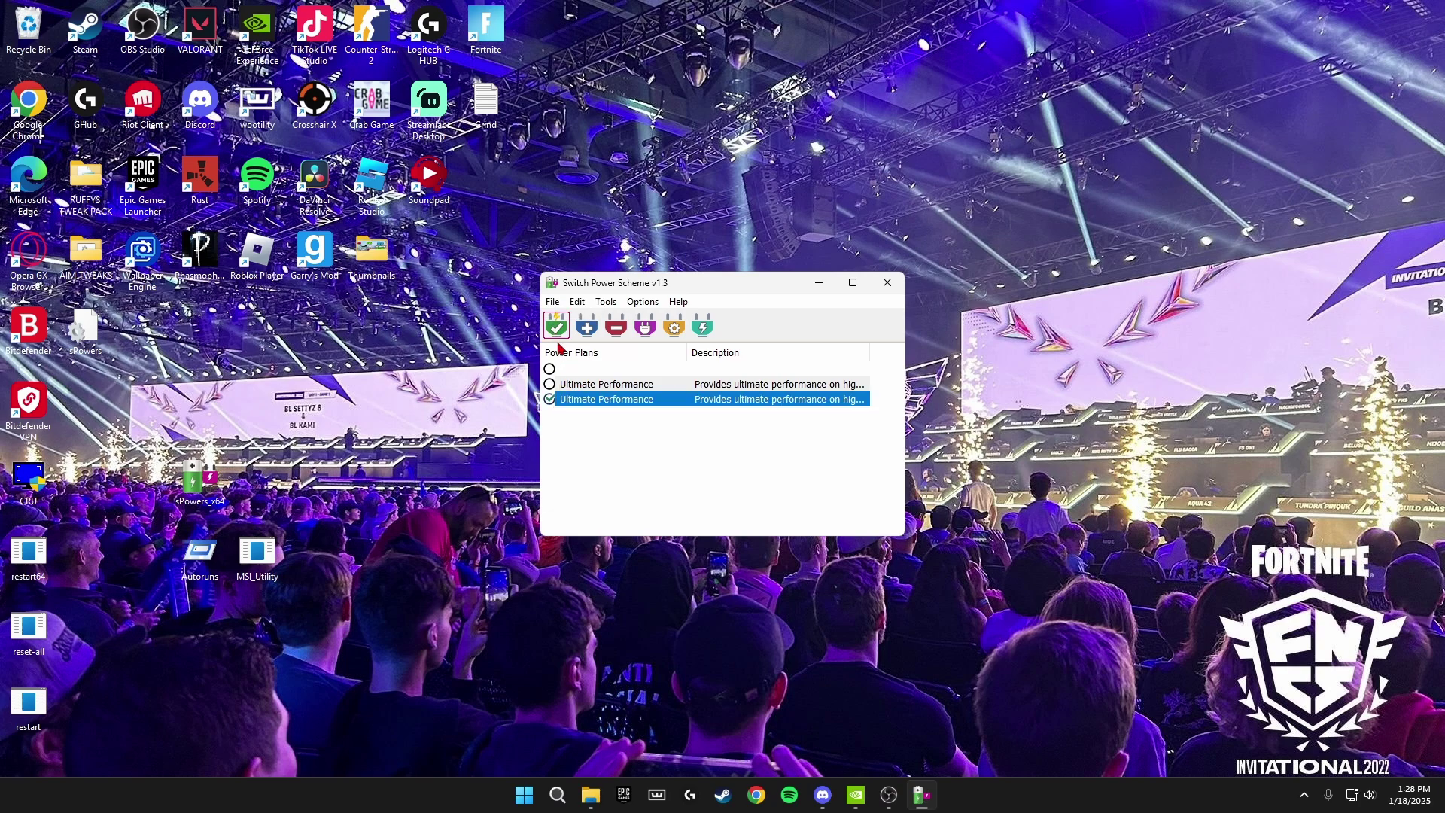
{"action": "left_click", "coordinate": [888, 286]}
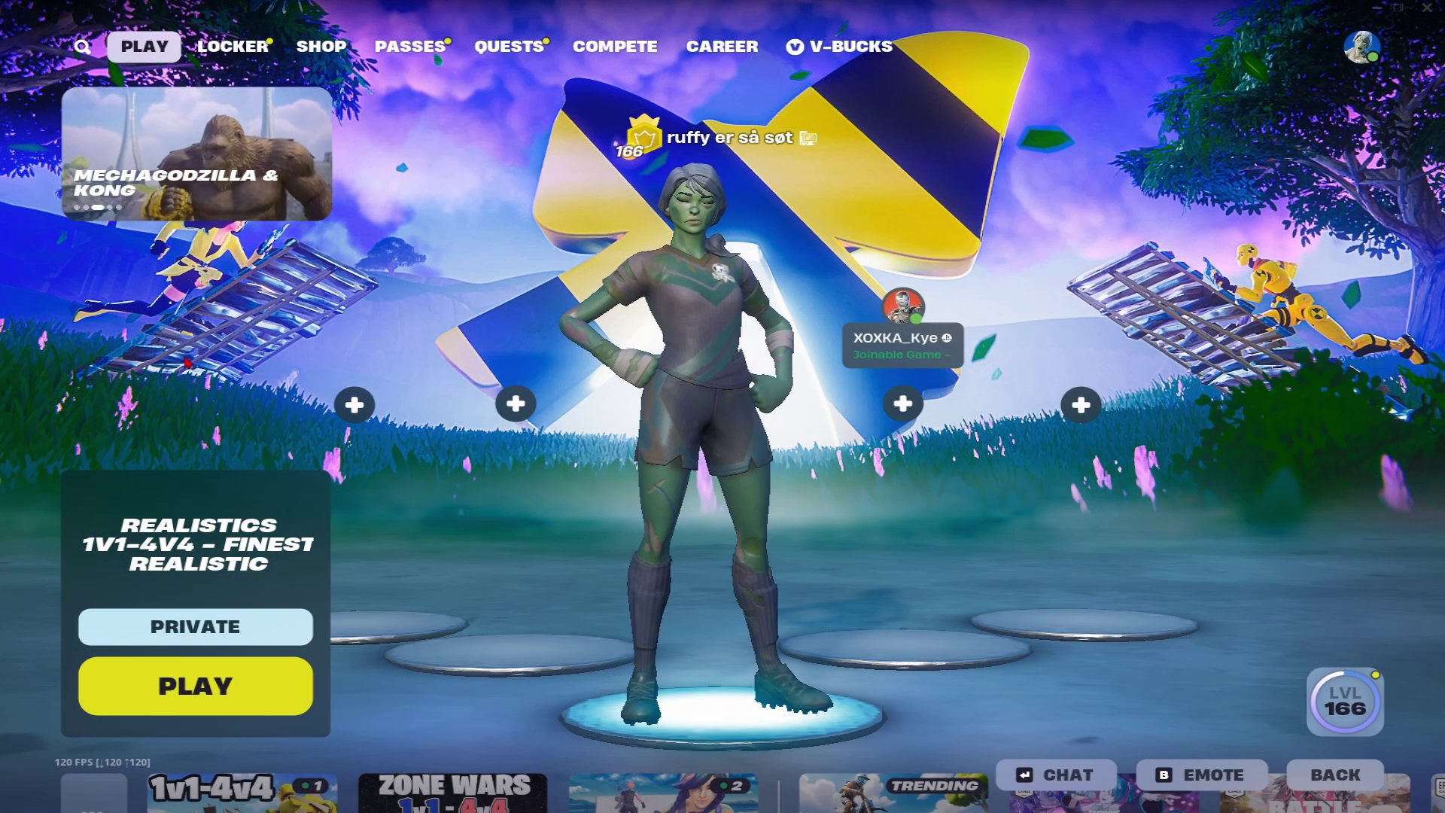